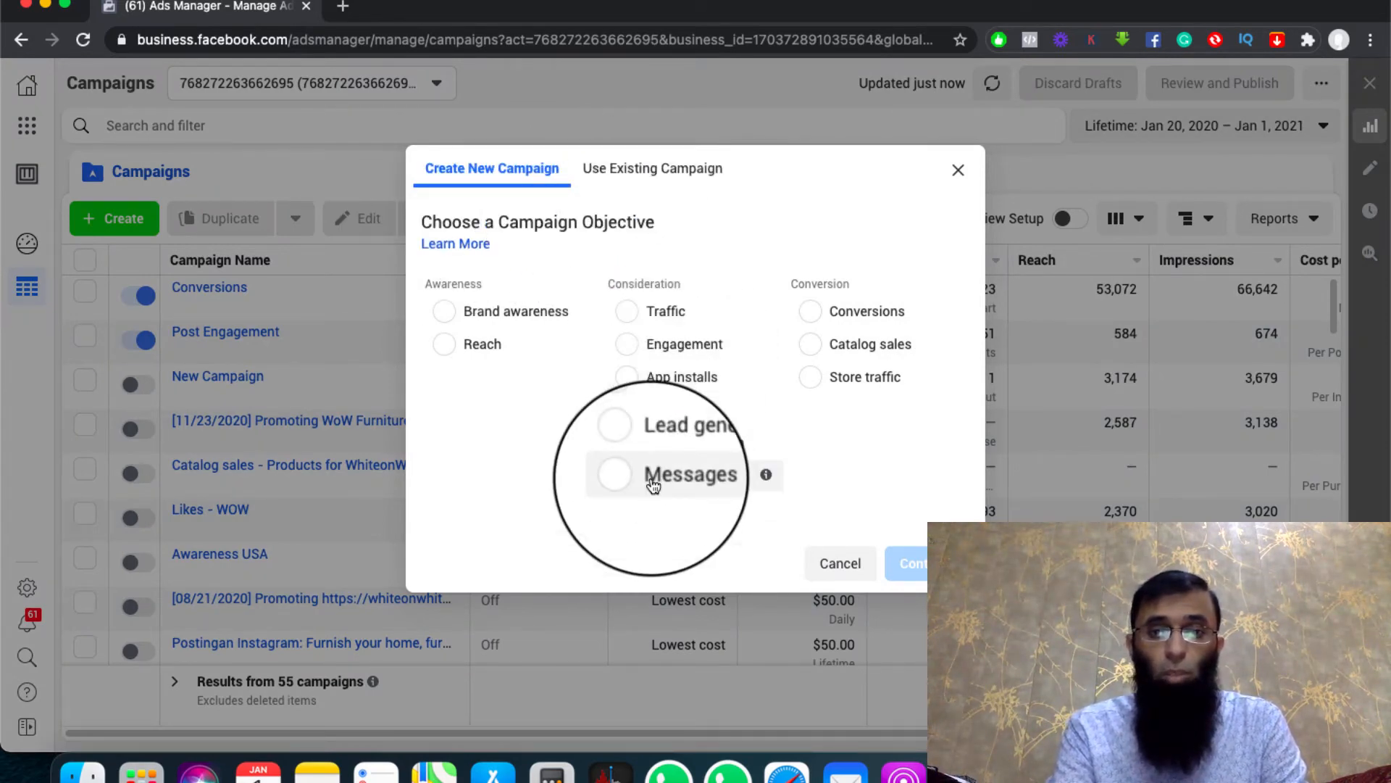
Create a new campaign with the Messages objective, leaving the optional campaign, ad set and ad names blank
click(627, 475)
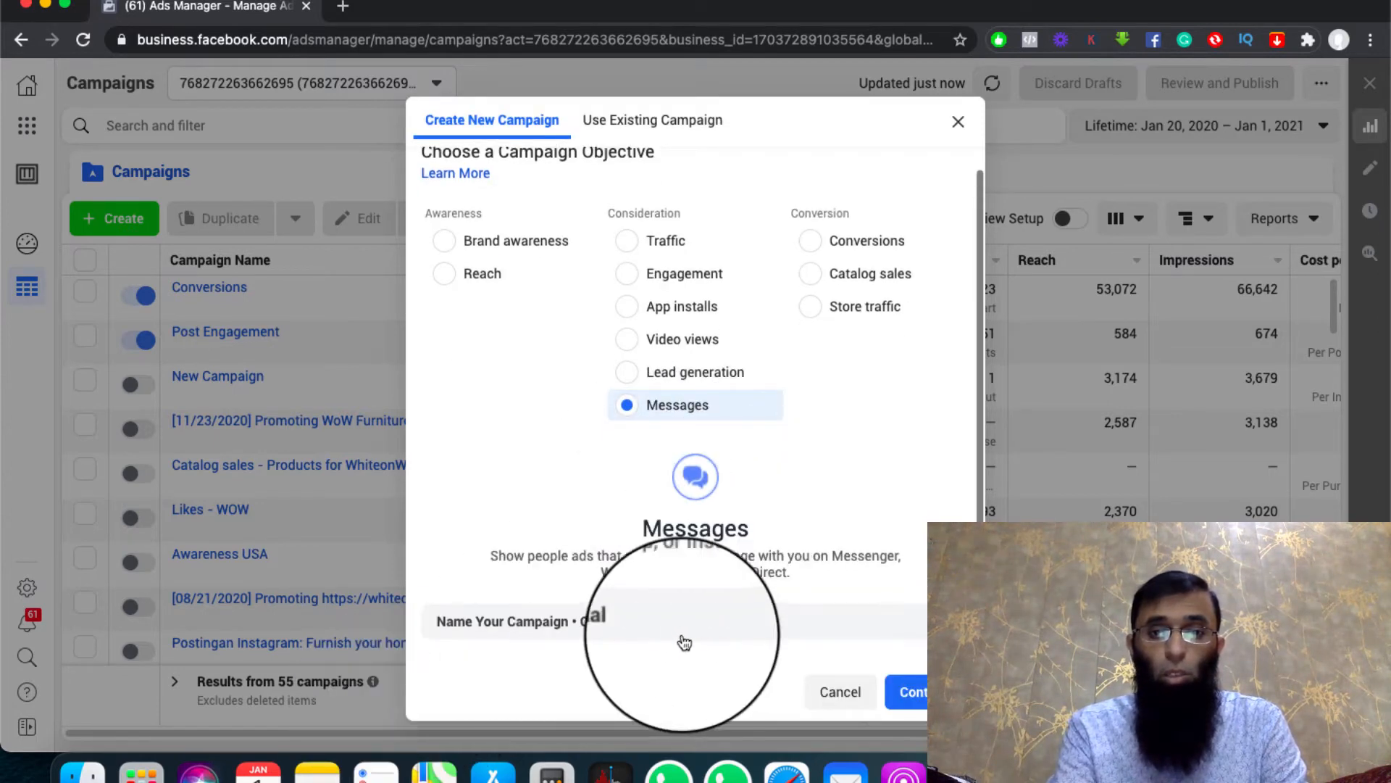
click(881, 627)
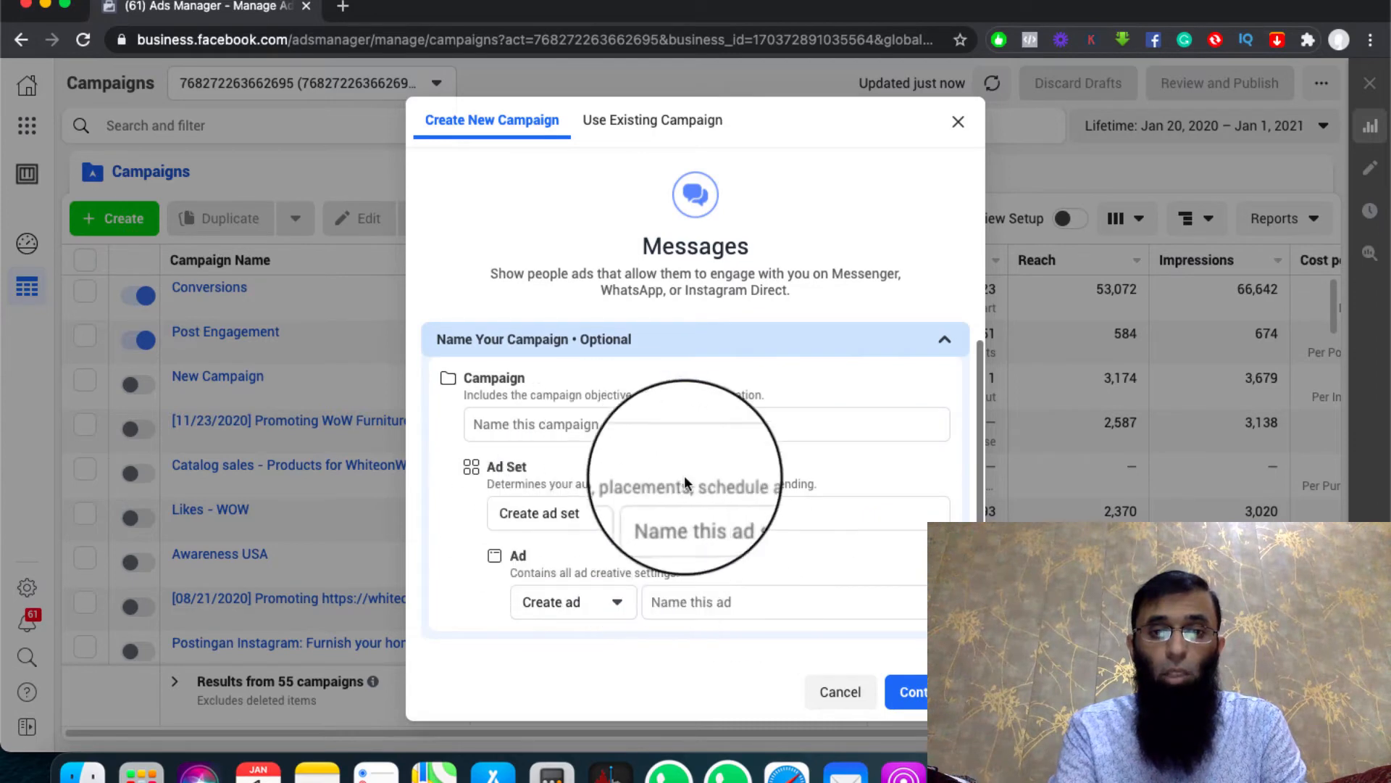
click(914, 693)
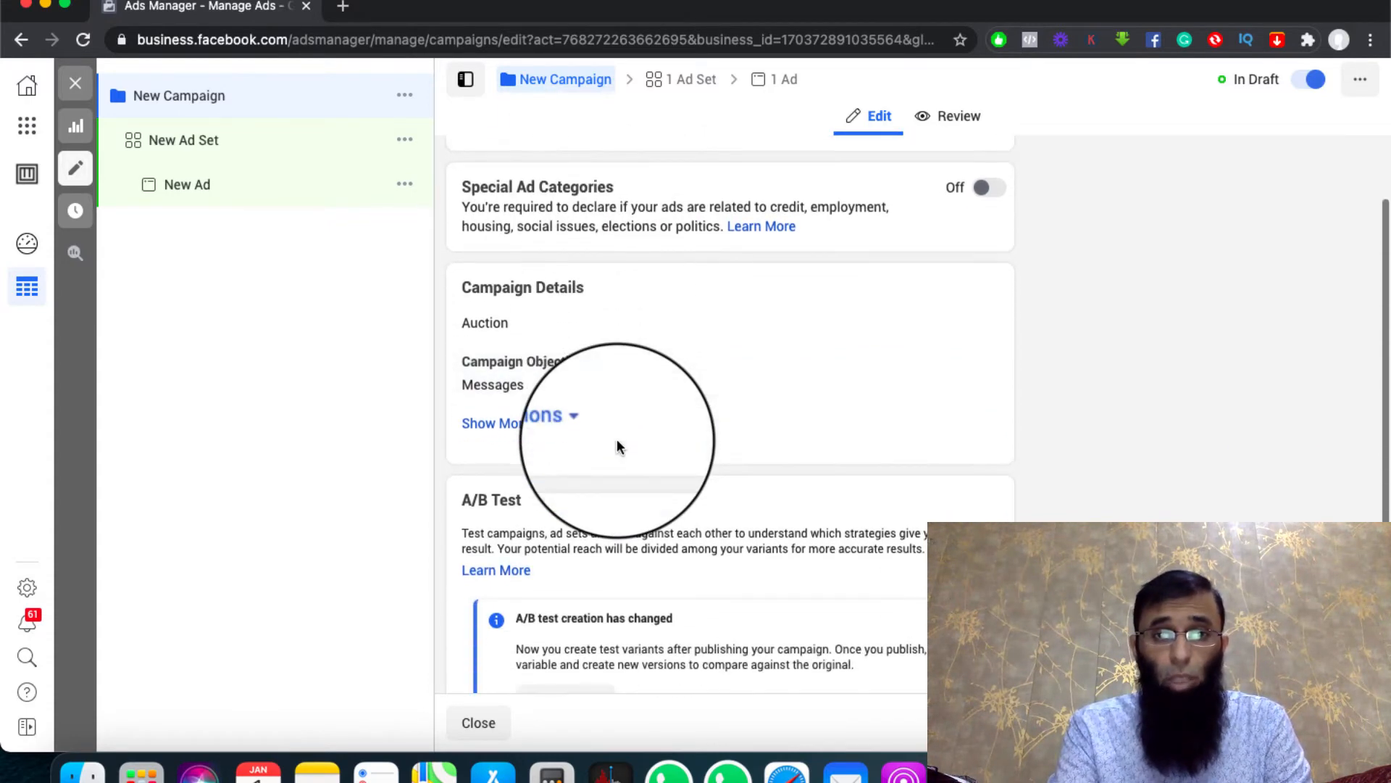
Review the campaign-level settings and proceed to the ad set settings without changing them
scroll(615, 438, down, 2)
scroll(616, 439, up, 2)
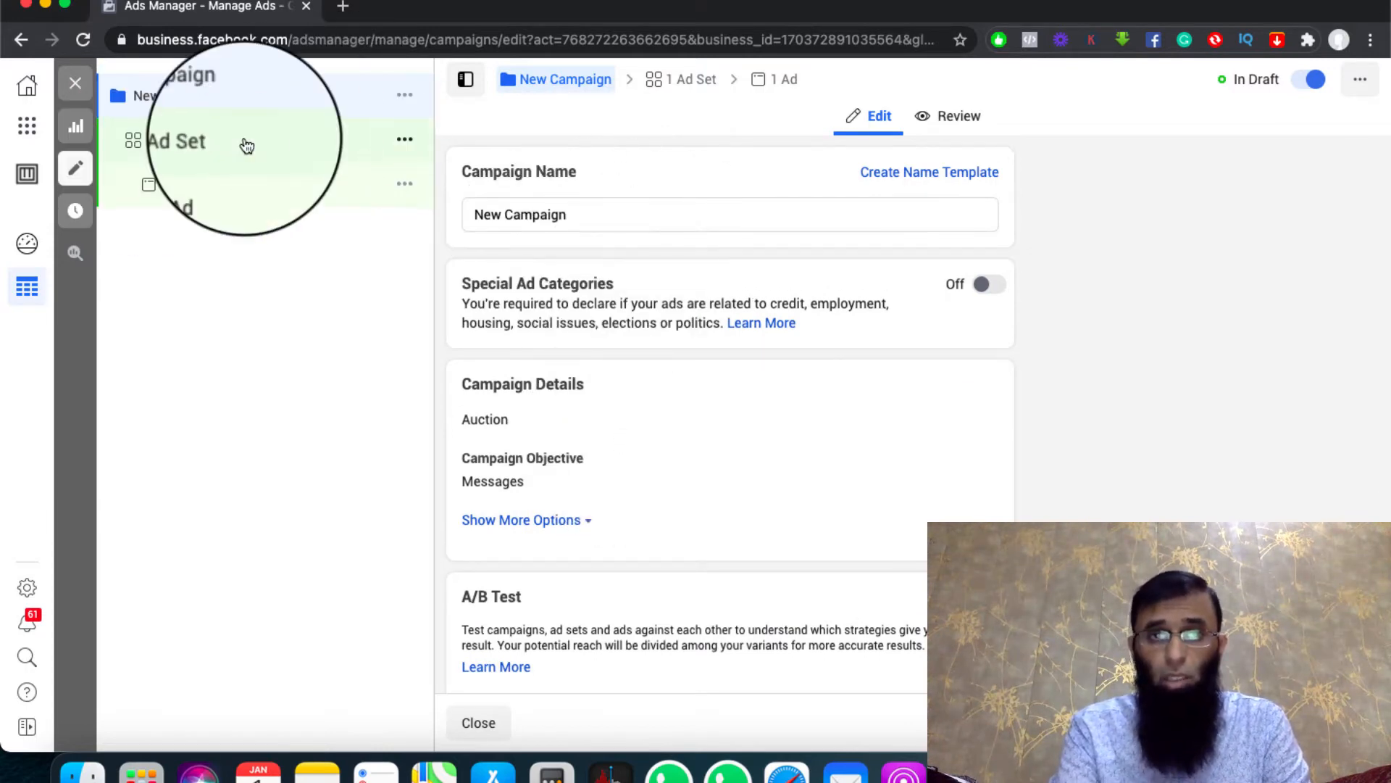
scroll(617, 508, down, 5)
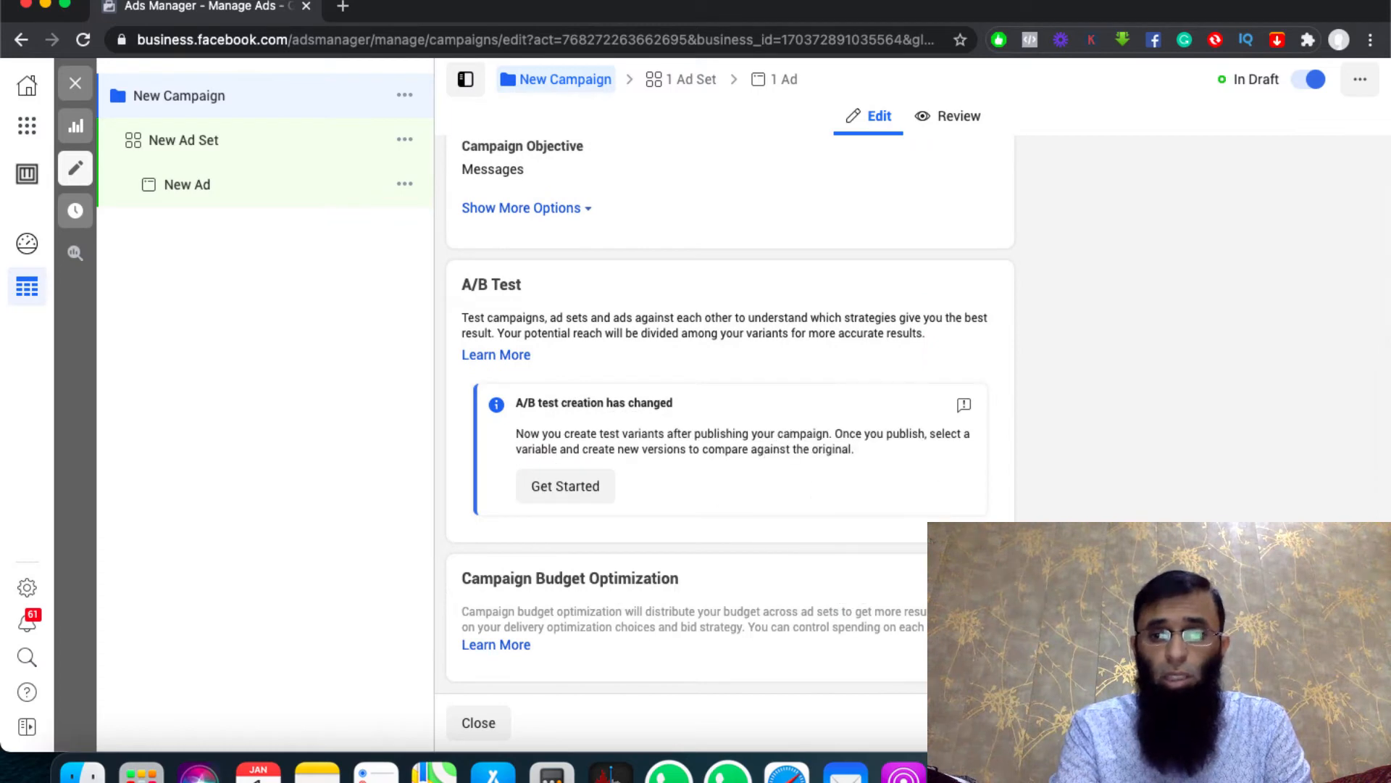
click(1353, 723)
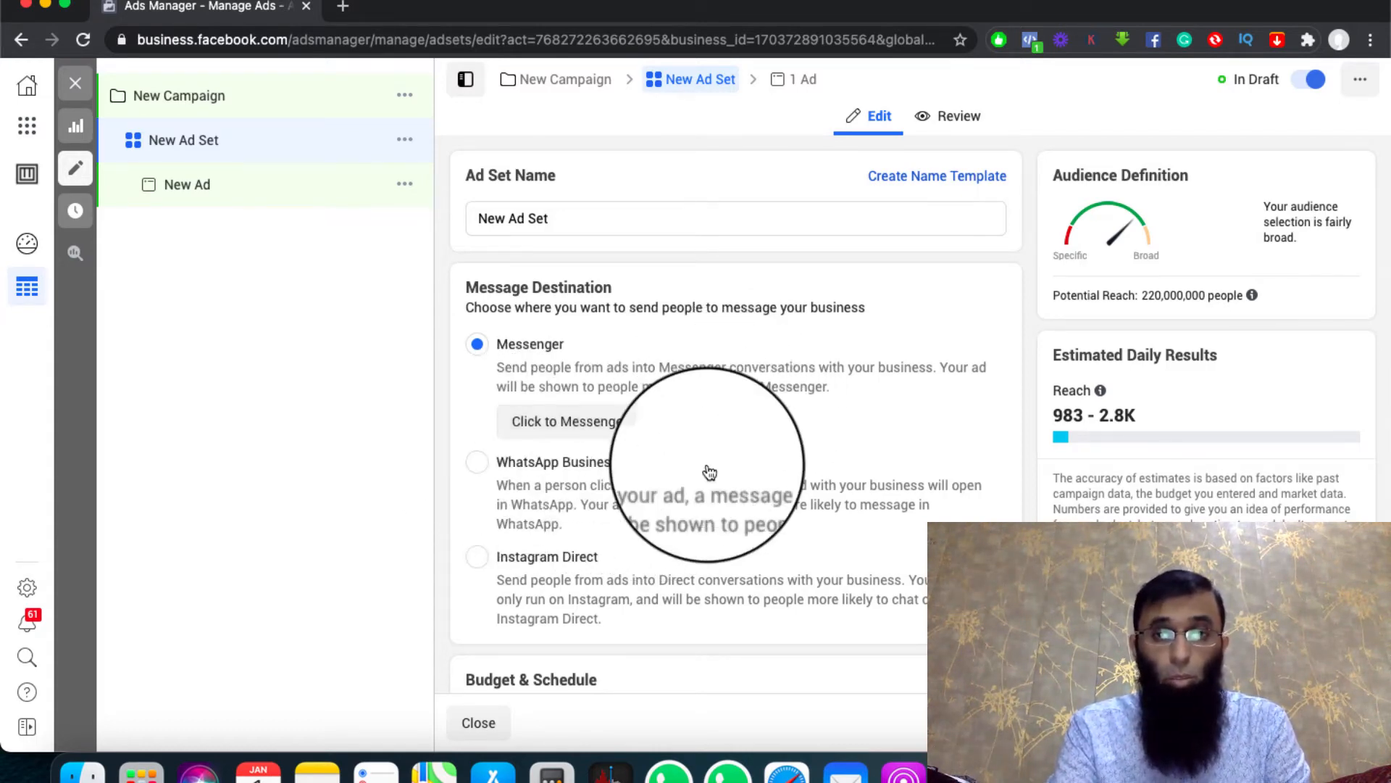
Set the ad set's message destination to WhatsApp Business
scroll(709, 471, down, 1)
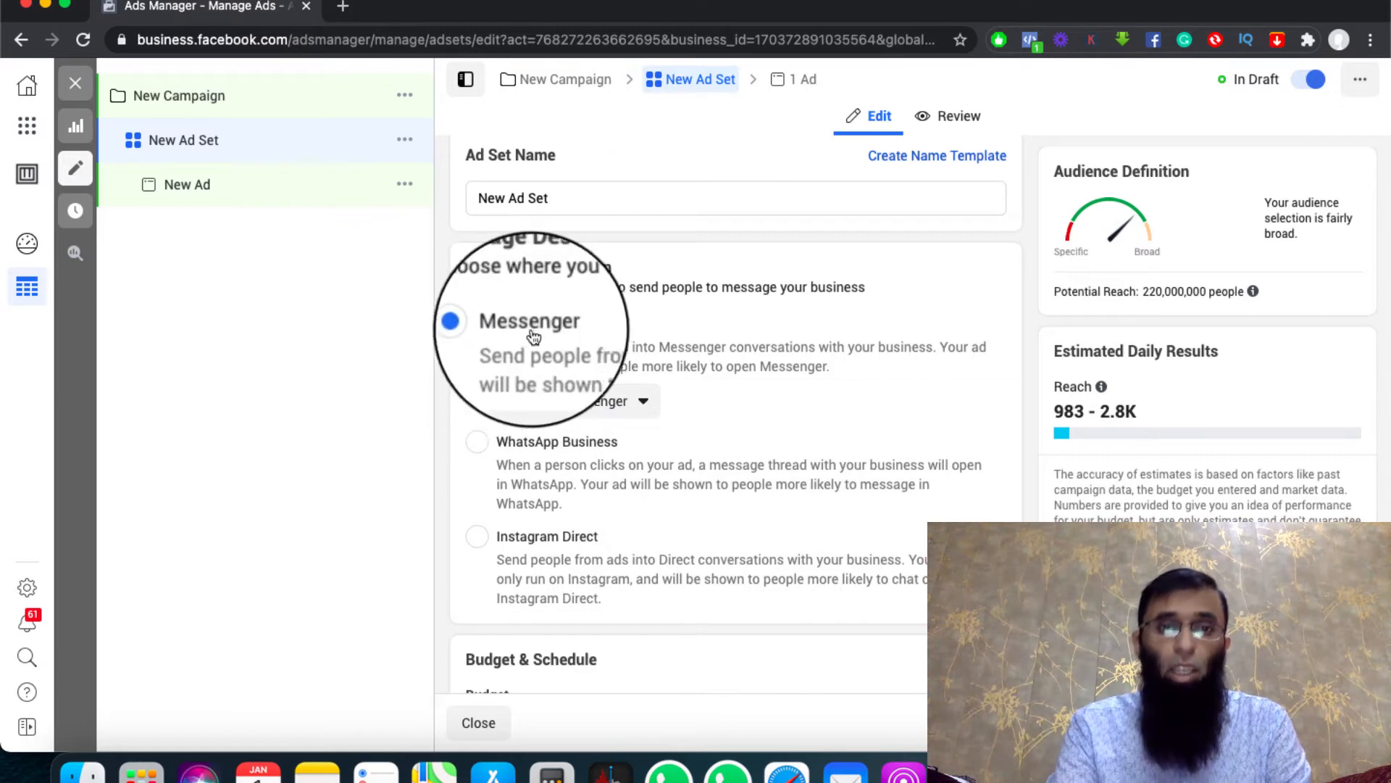
click(616, 400)
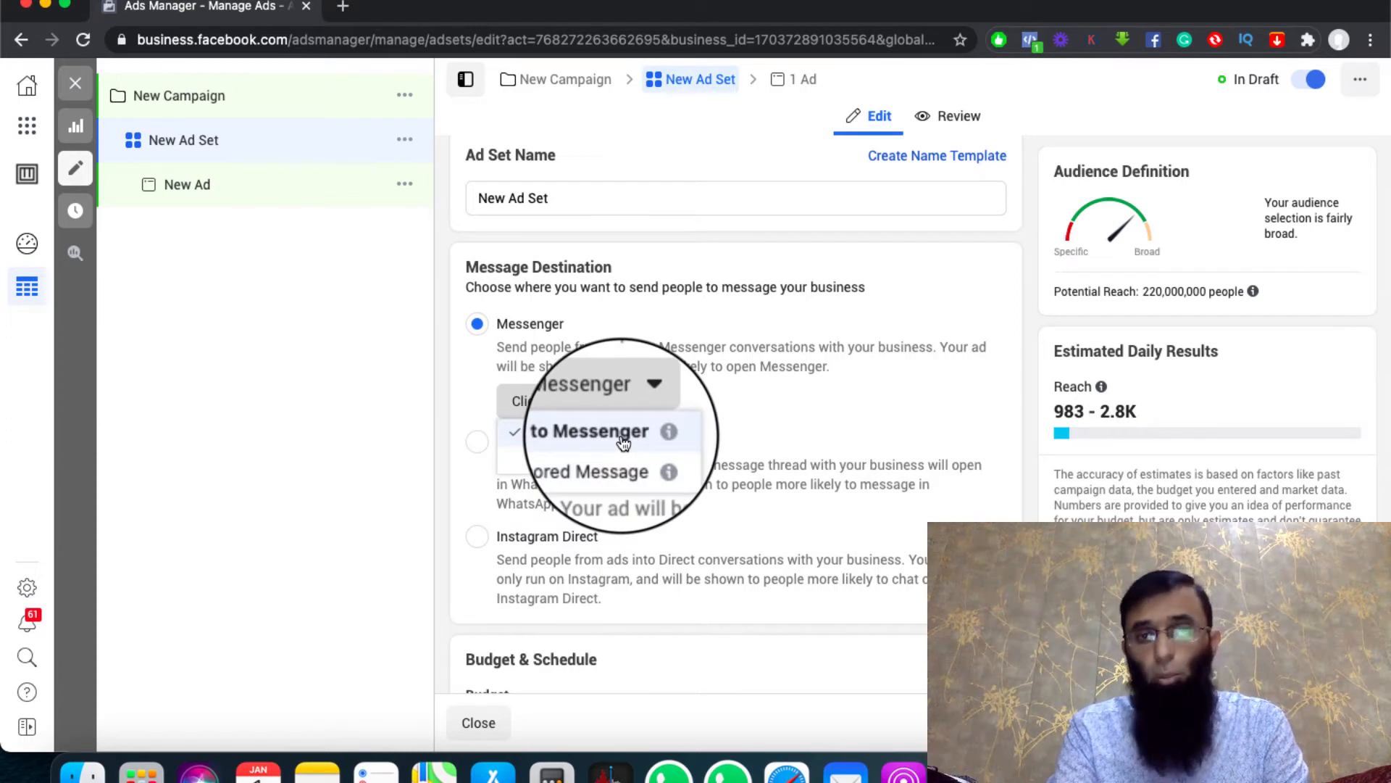
click(721, 411)
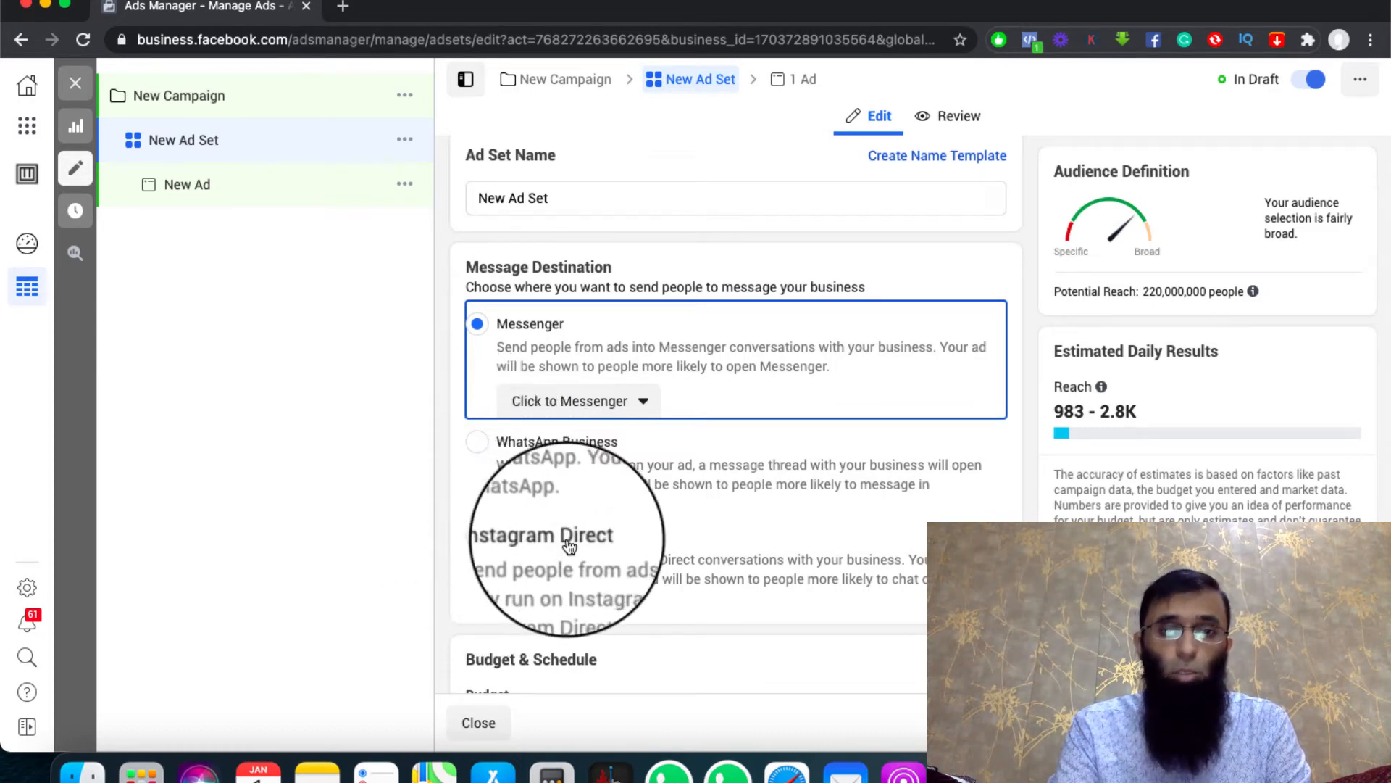
click(691, 532)
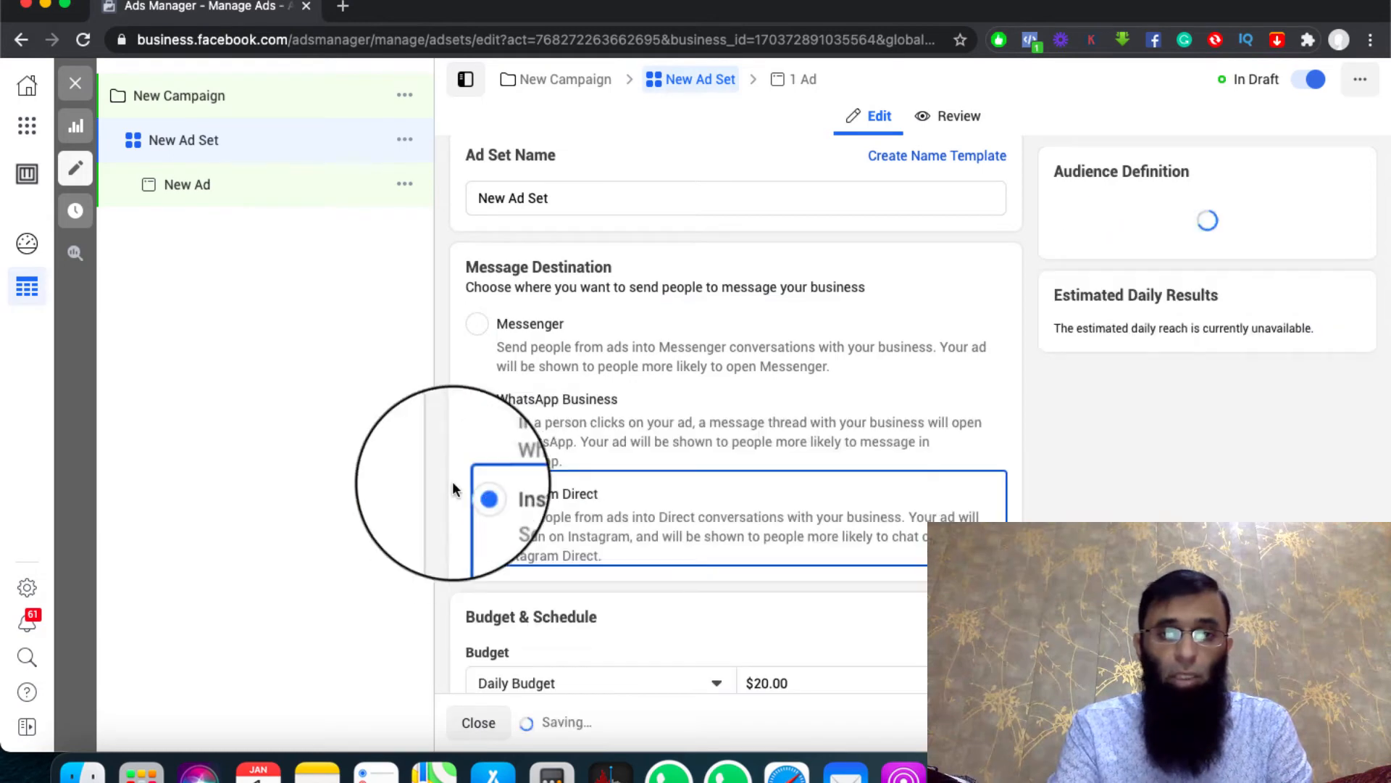
click(484, 407)
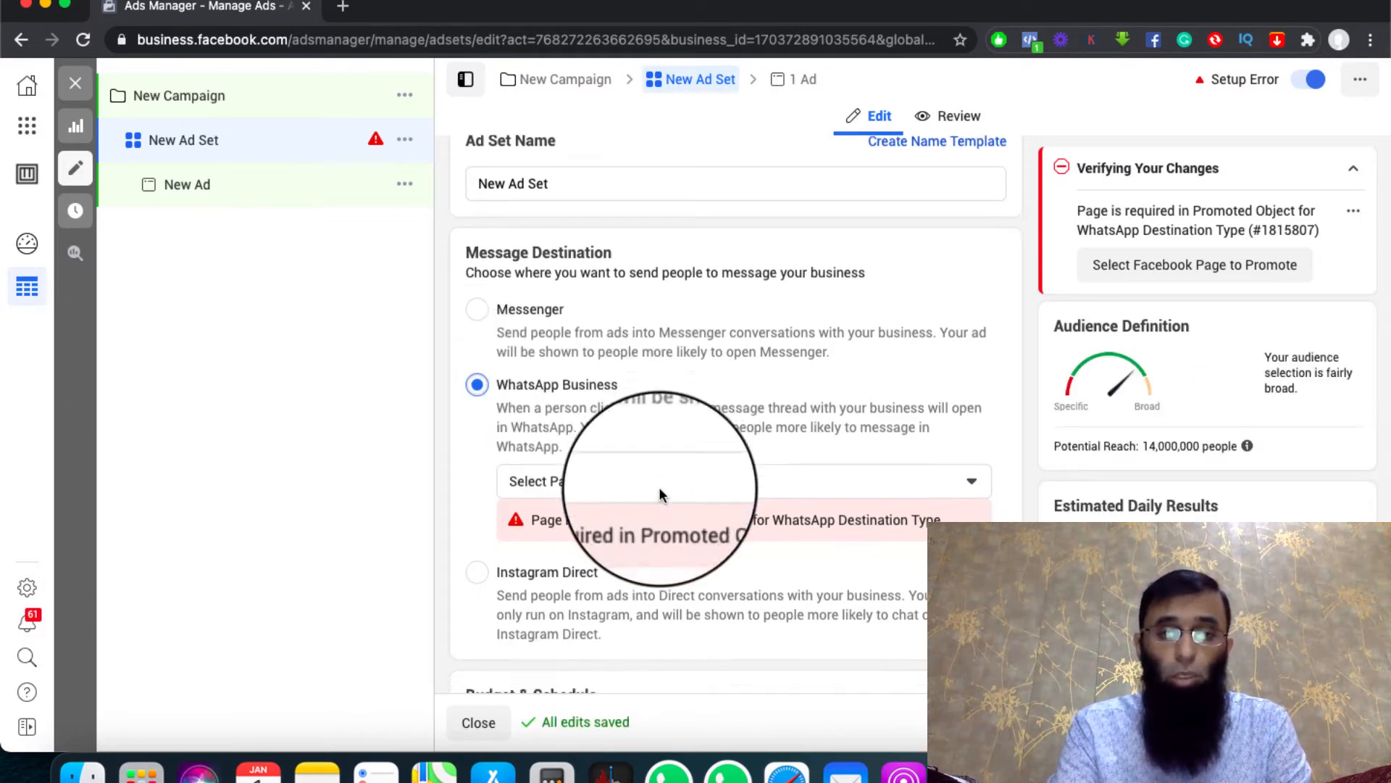
Examine the ad set's budget, schedule and audience settings, including custom audiences, locations, age, gender, detailed targeting and languages
scroll(652, 478, down, 3)
scroll(609, 475, down, 3)
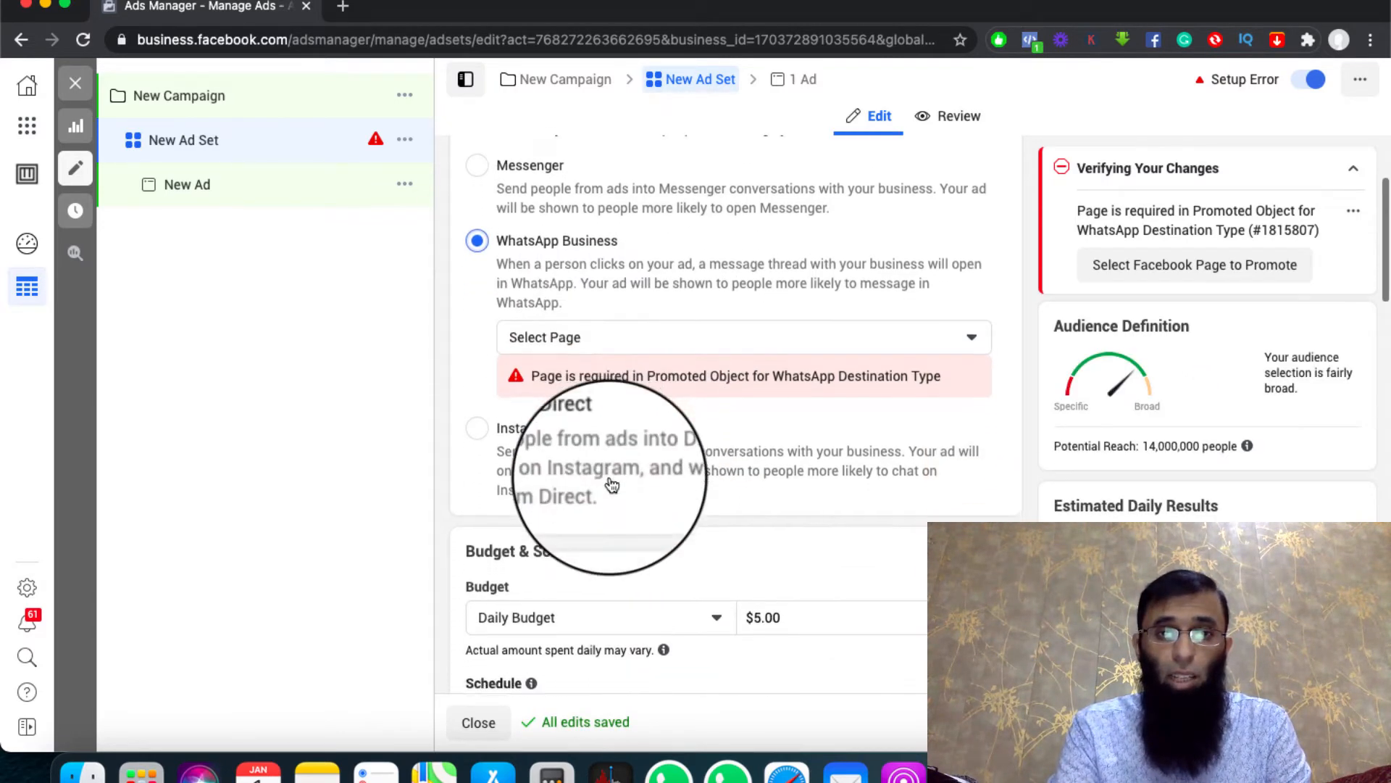
scroll(608, 476, down, 2)
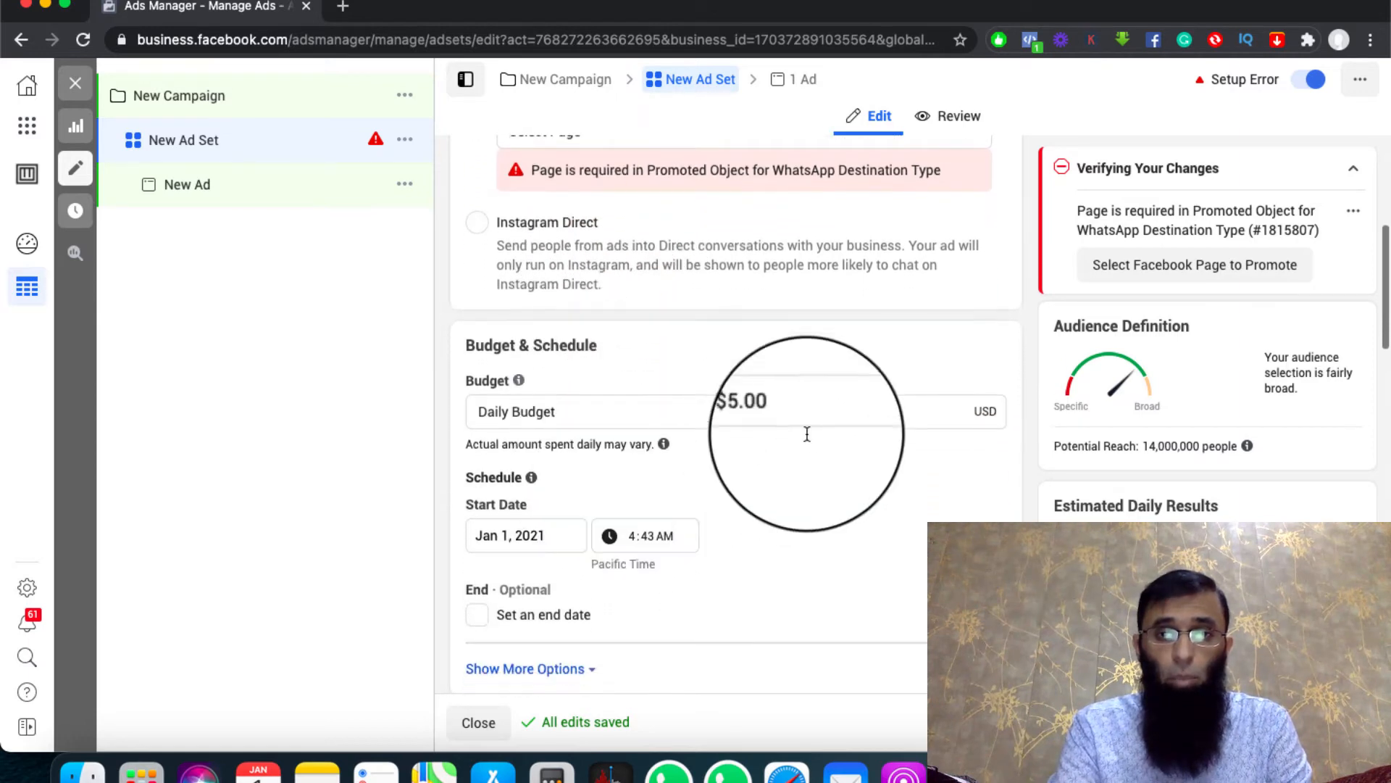
scroll(753, 585, down, 3)
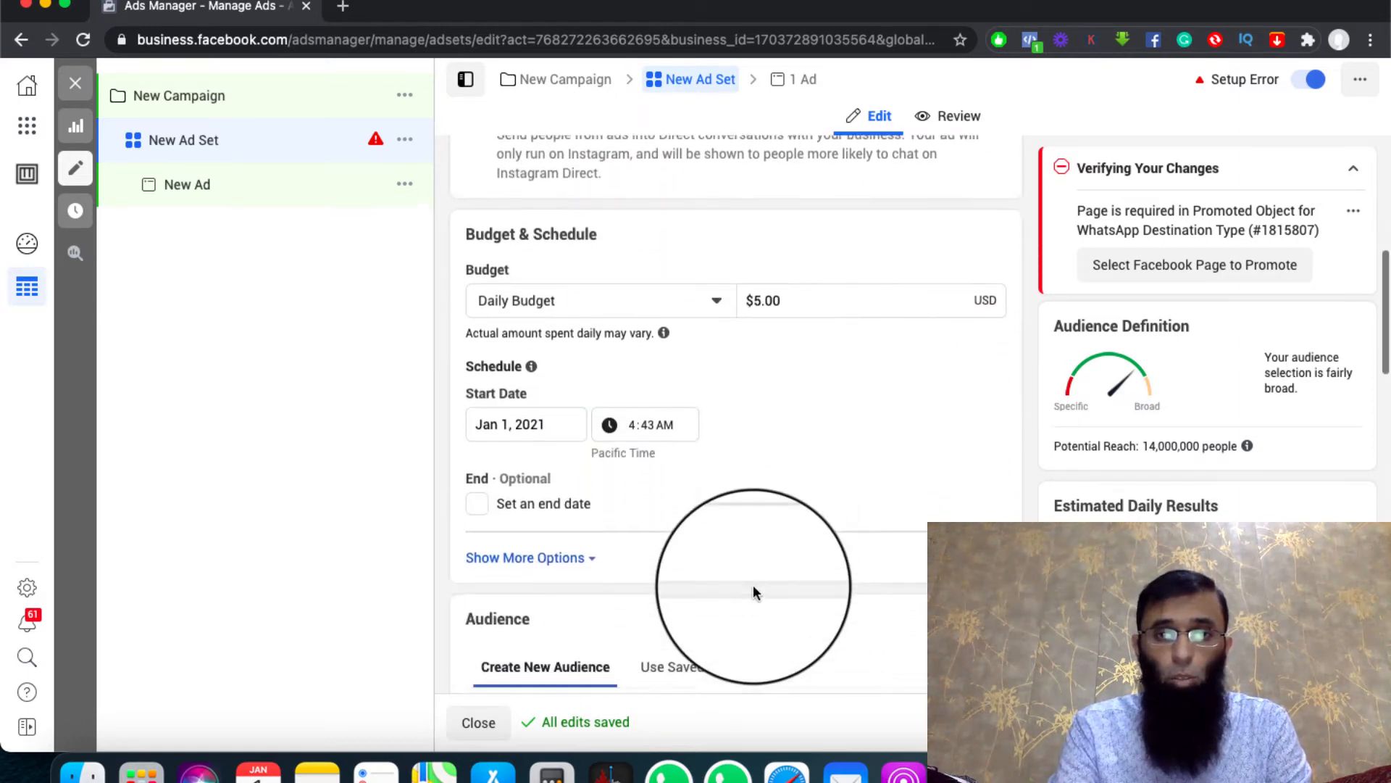
scroll(611, 547, down, 3)
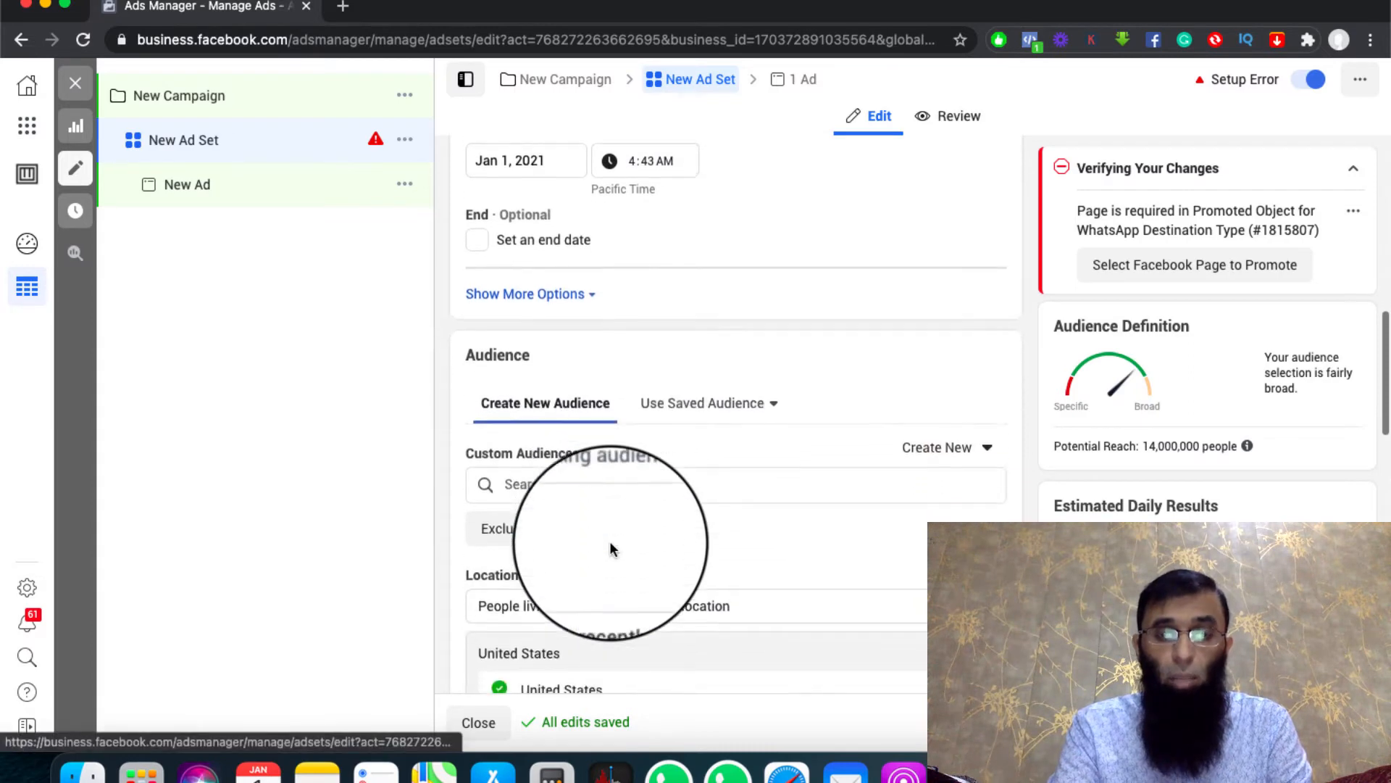
scroll(610, 548, down, 1)
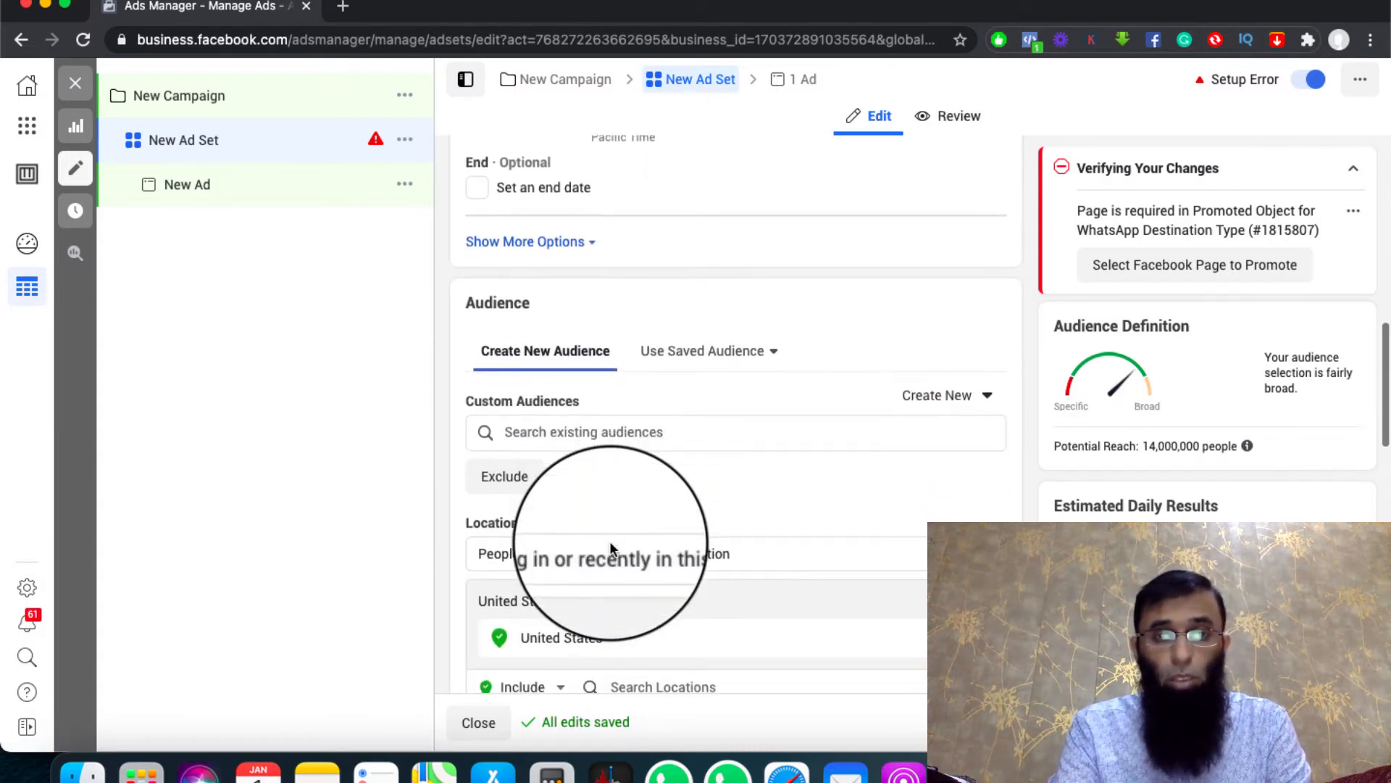
scroll(610, 548, down, 1)
scroll(610, 544, down, 1)
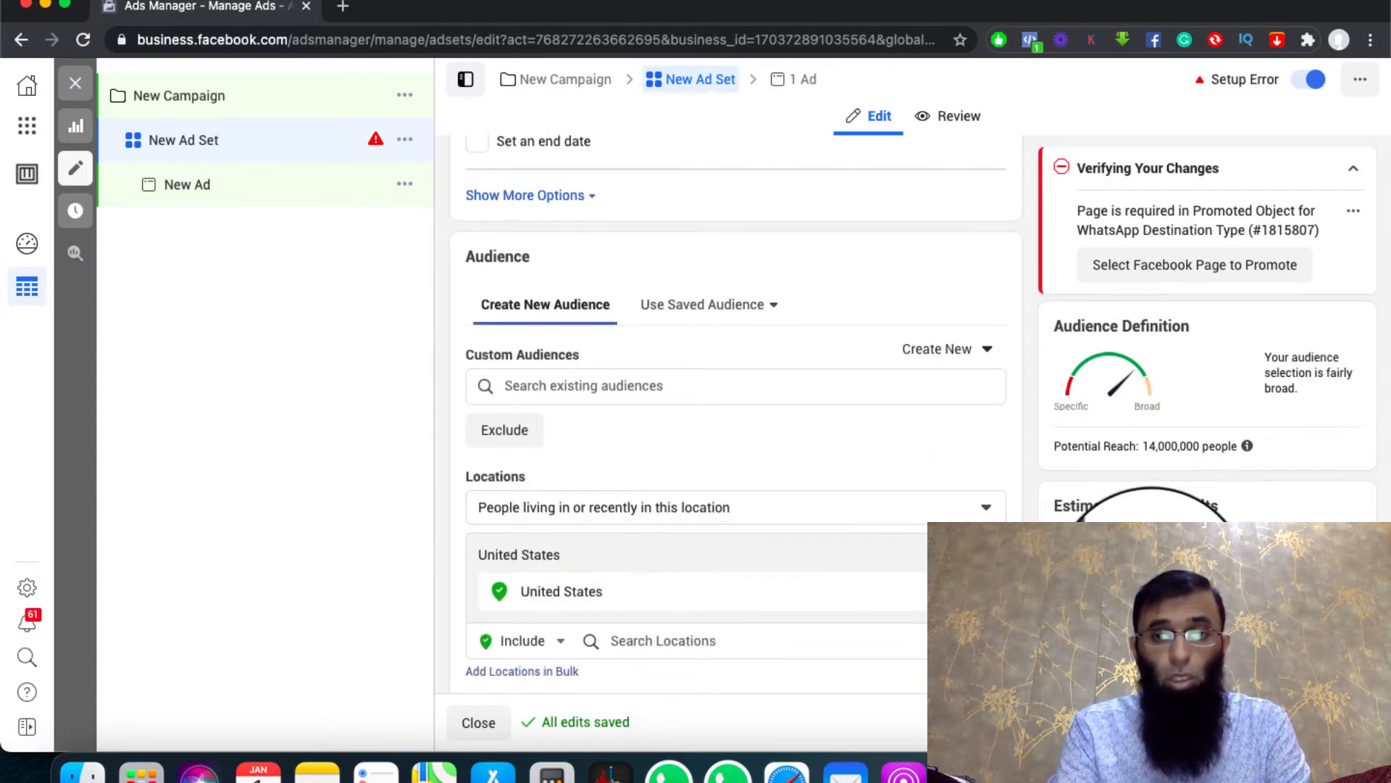
scroll(674, 524, down, 1)
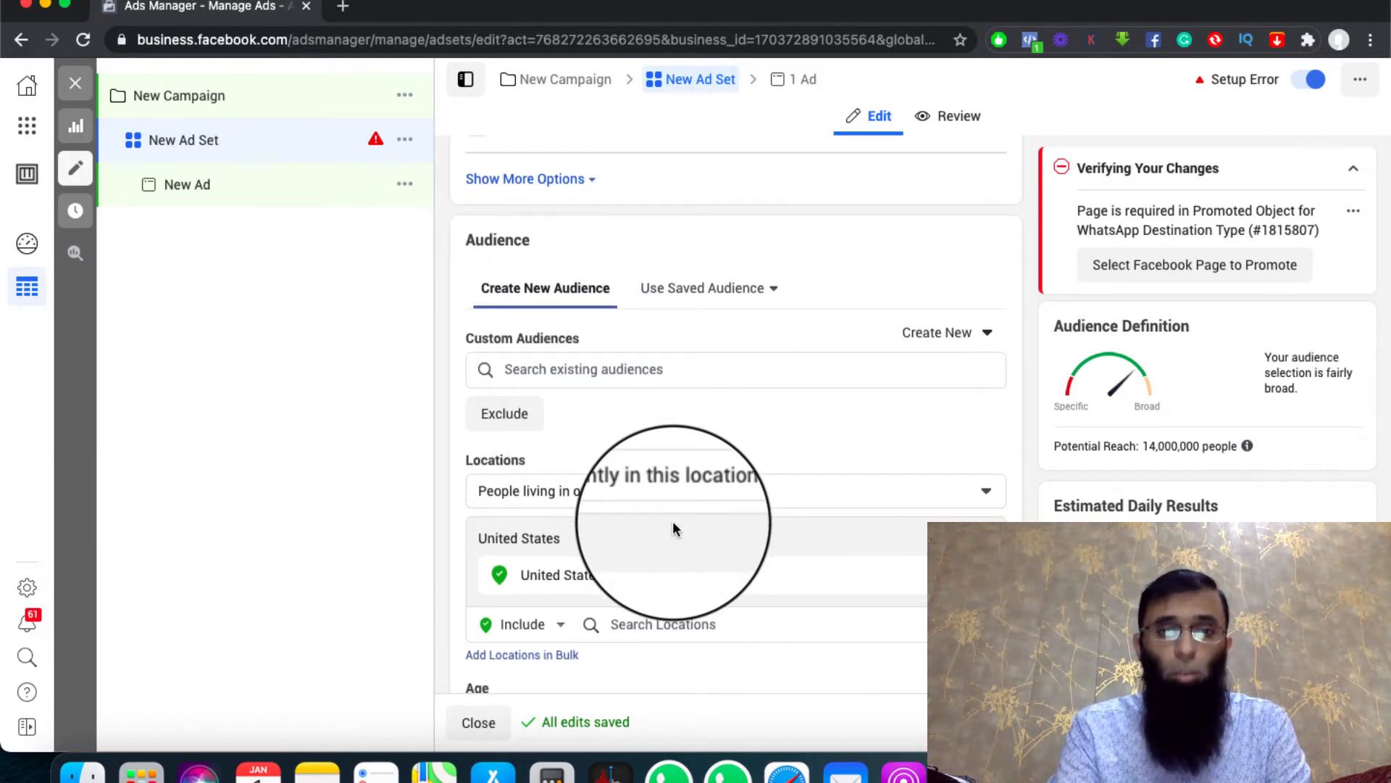
scroll(673, 520, down, 2)
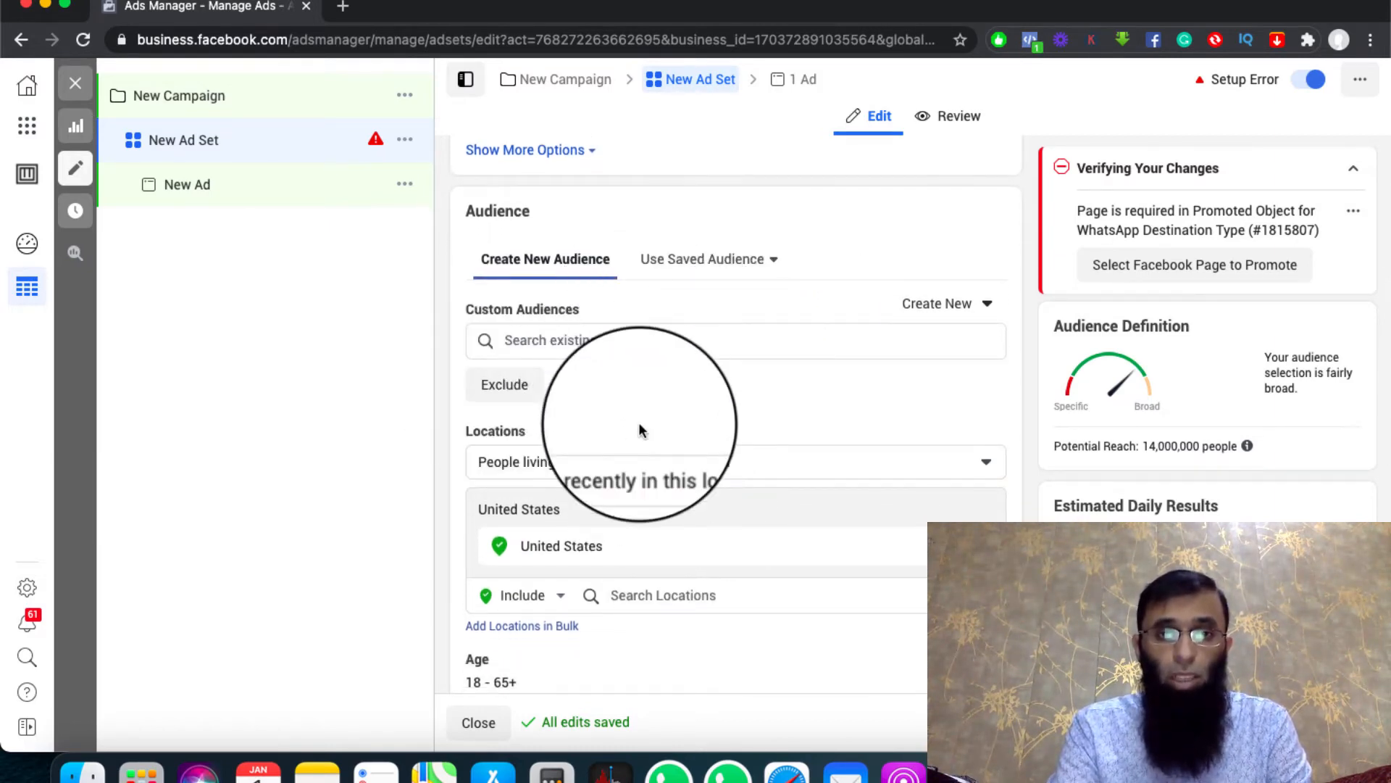
scroll(638, 446, down, 1)
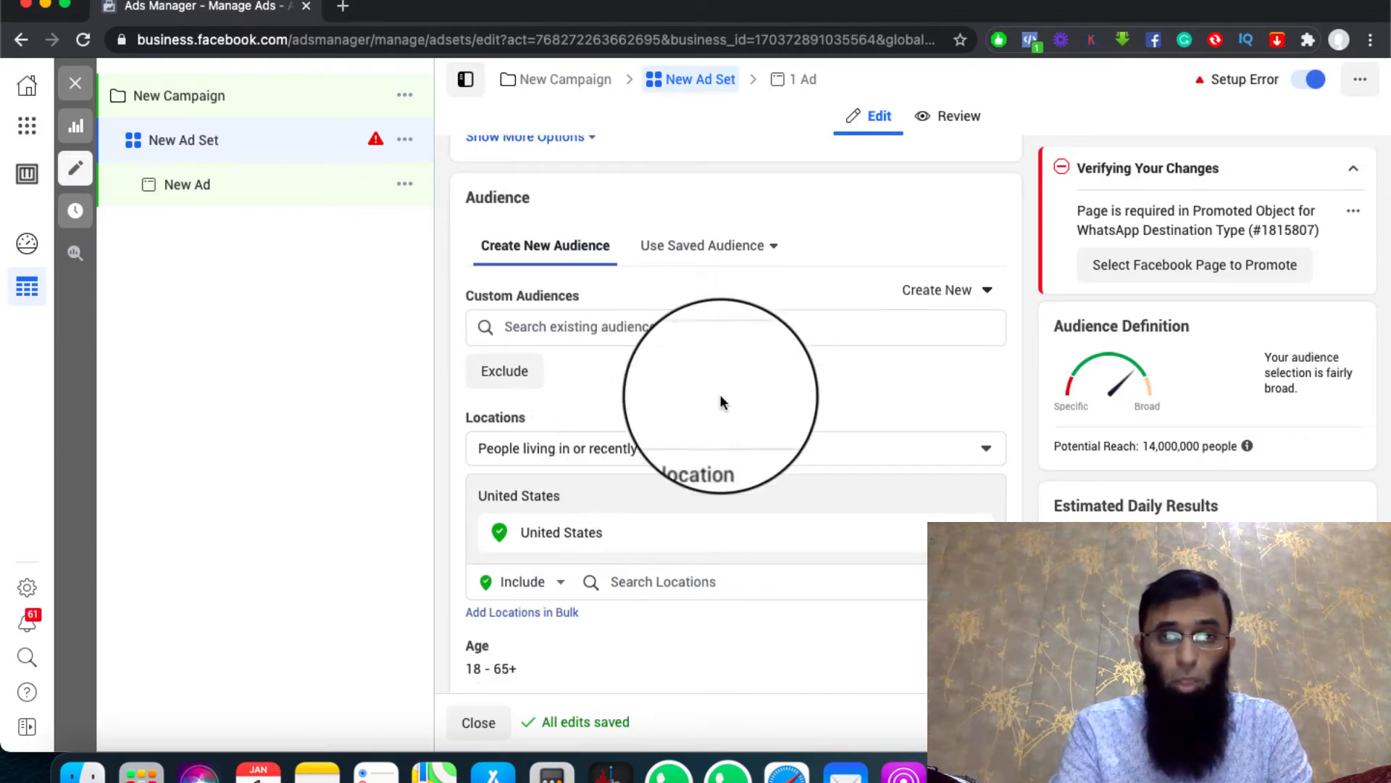
scroll(706, 405, down, 3)
scroll(699, 415, down, 3)
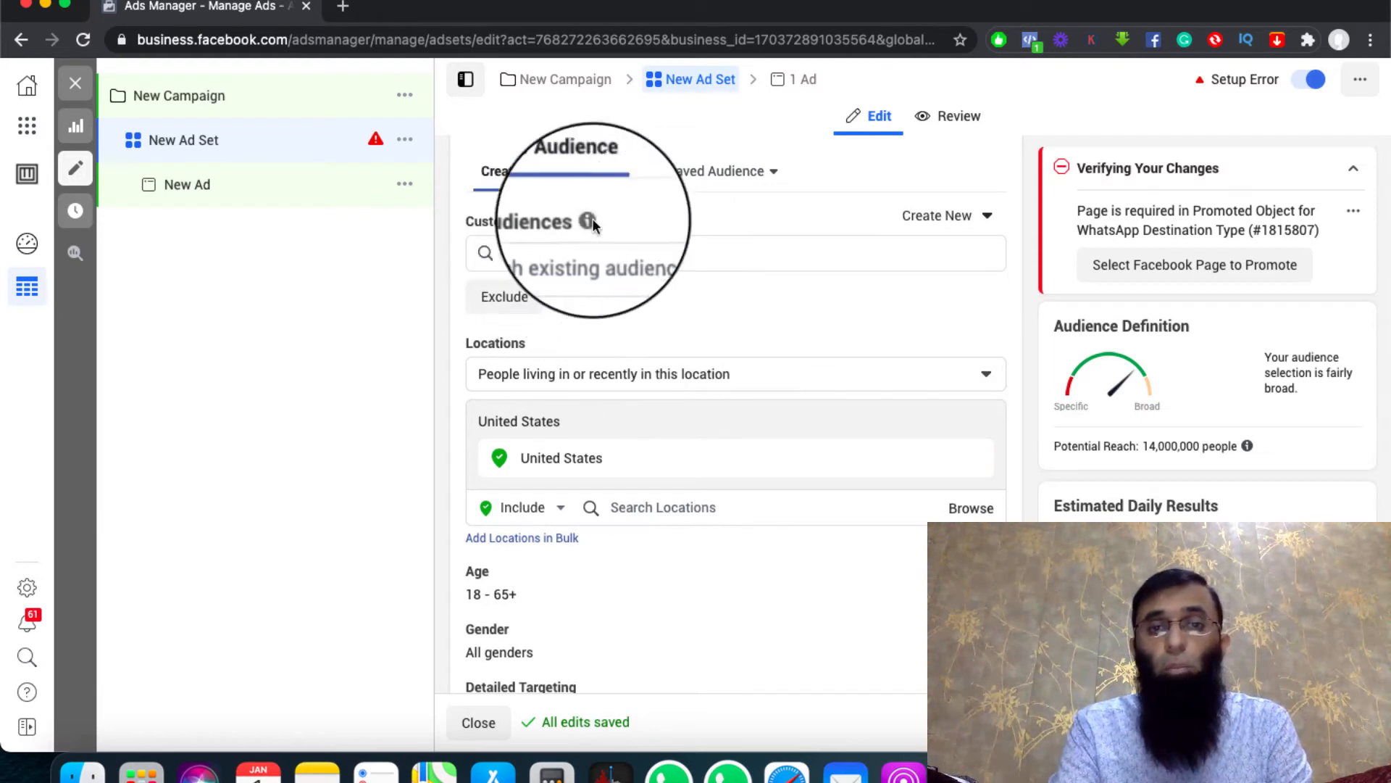
scroll(673, 328, down, 1)
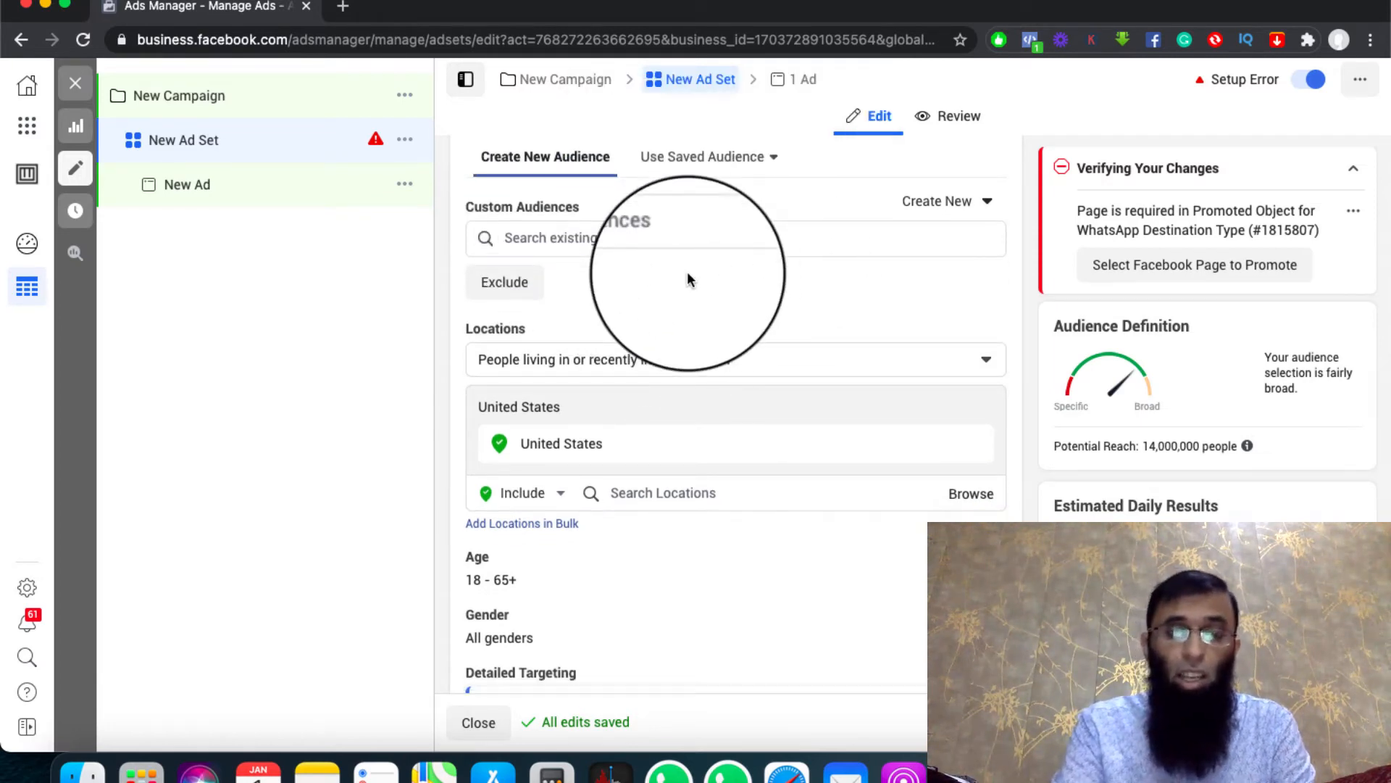
scroll(677, 323, down, 3)
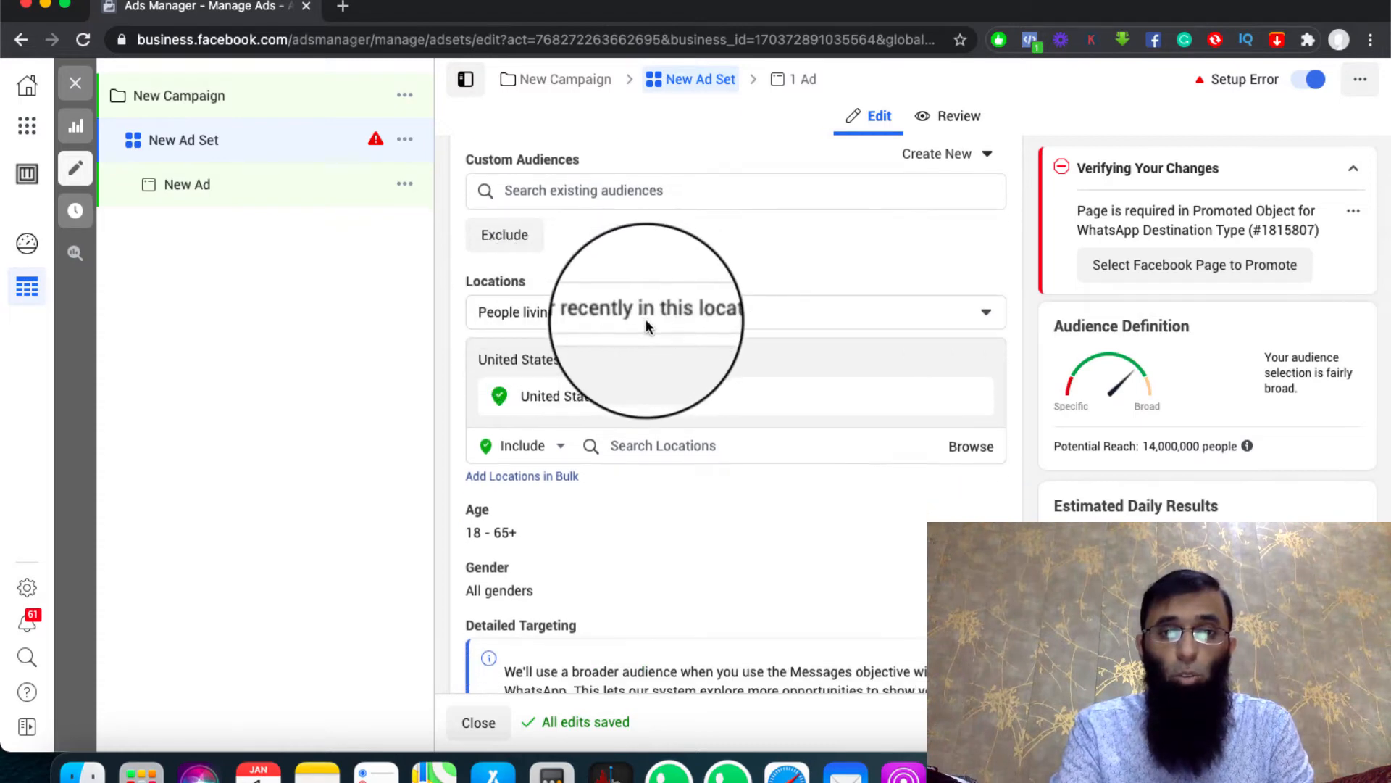
scroll(649, 323, up, 5)
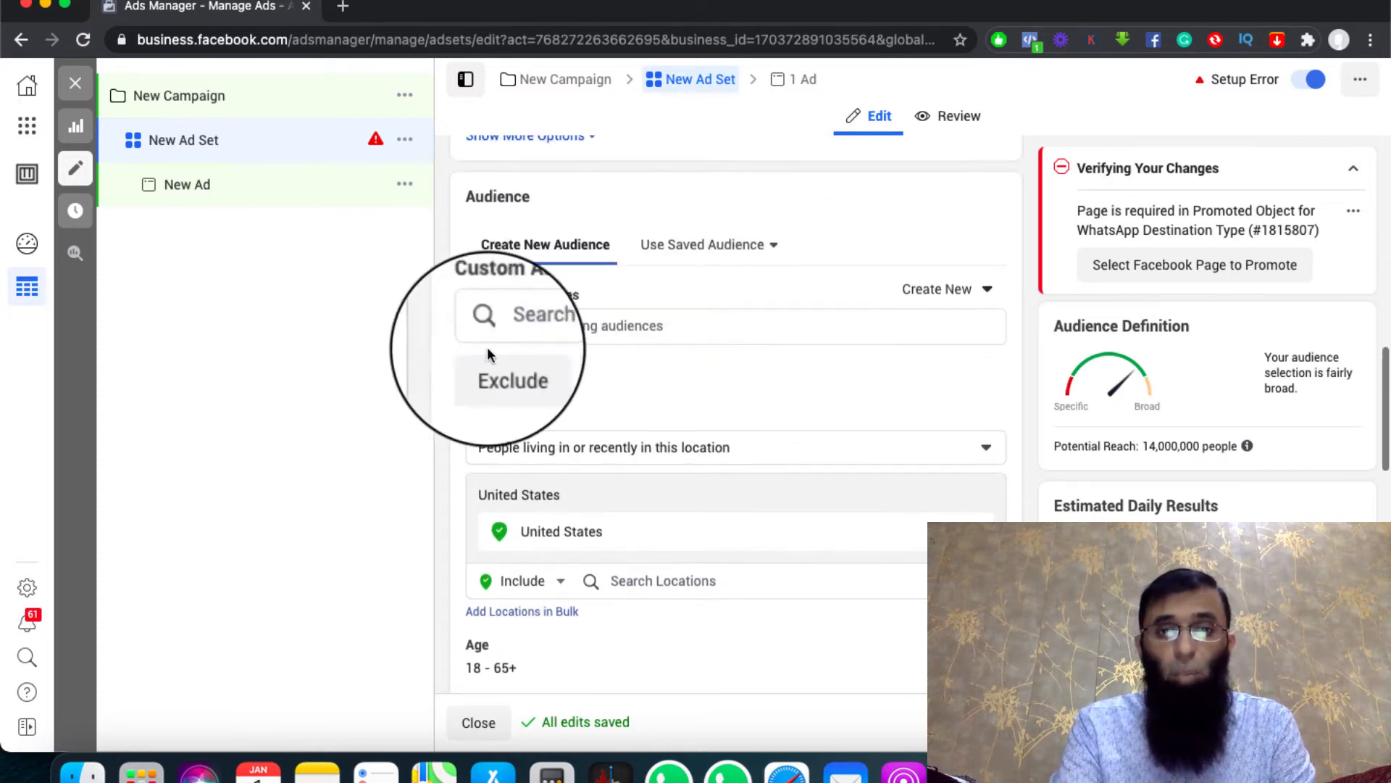
scroll(678, 411, down, 6)
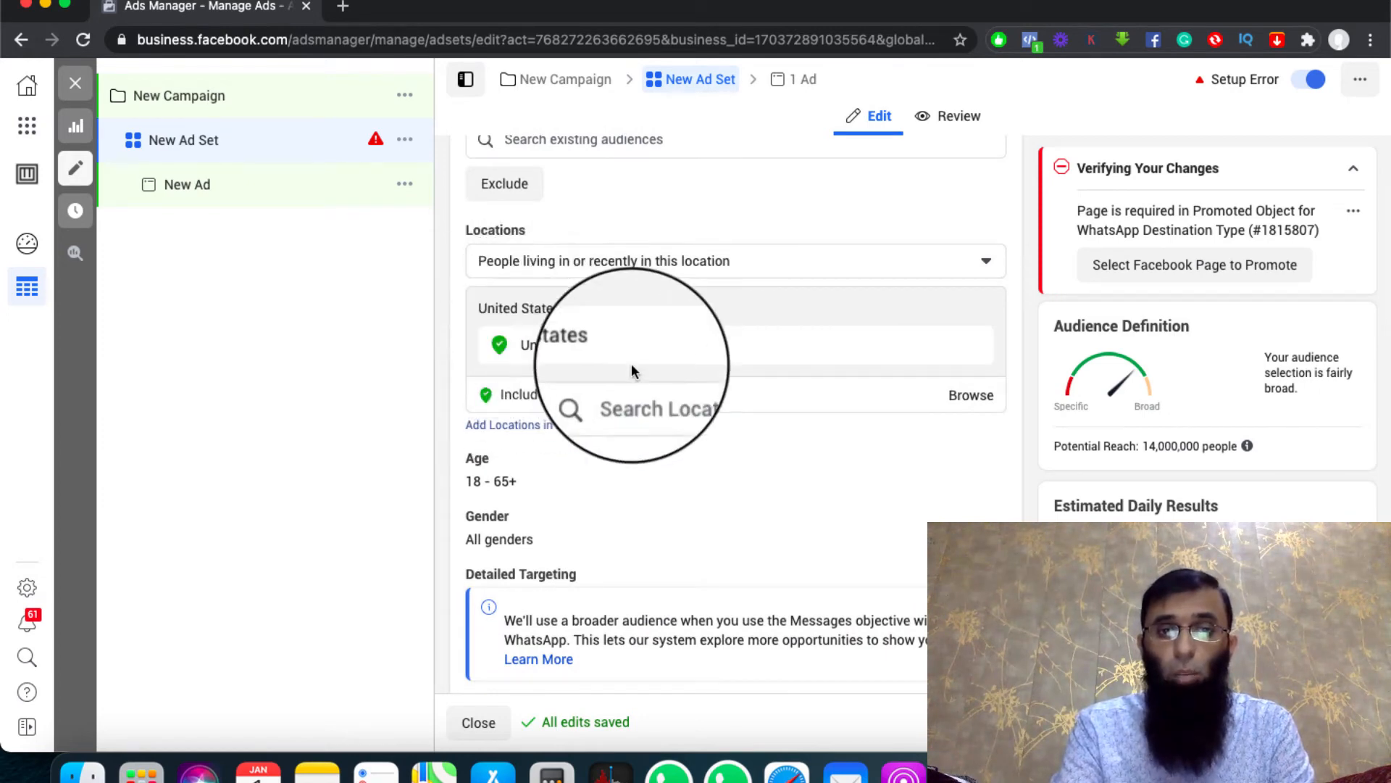
scroll(634, 417, down, 4)
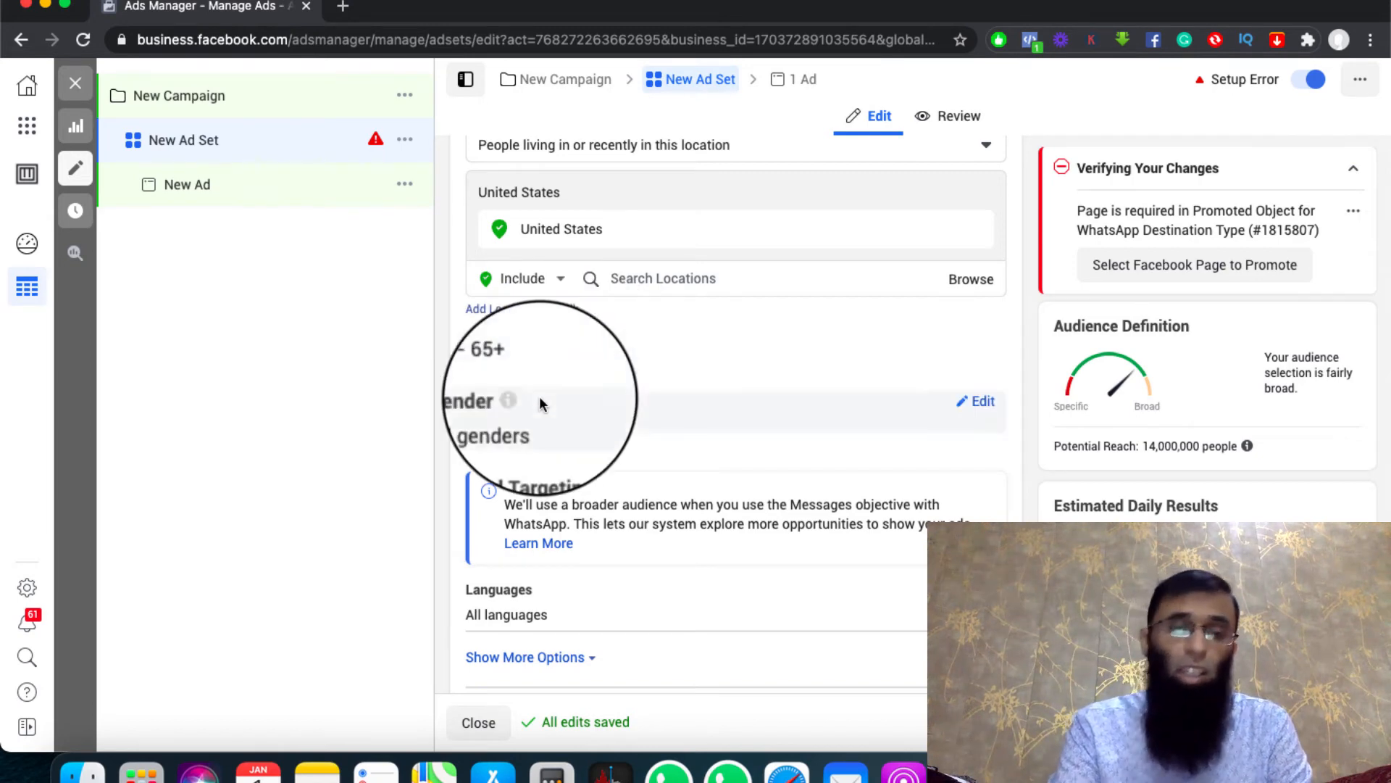
scroll(528, 438, down, 4)
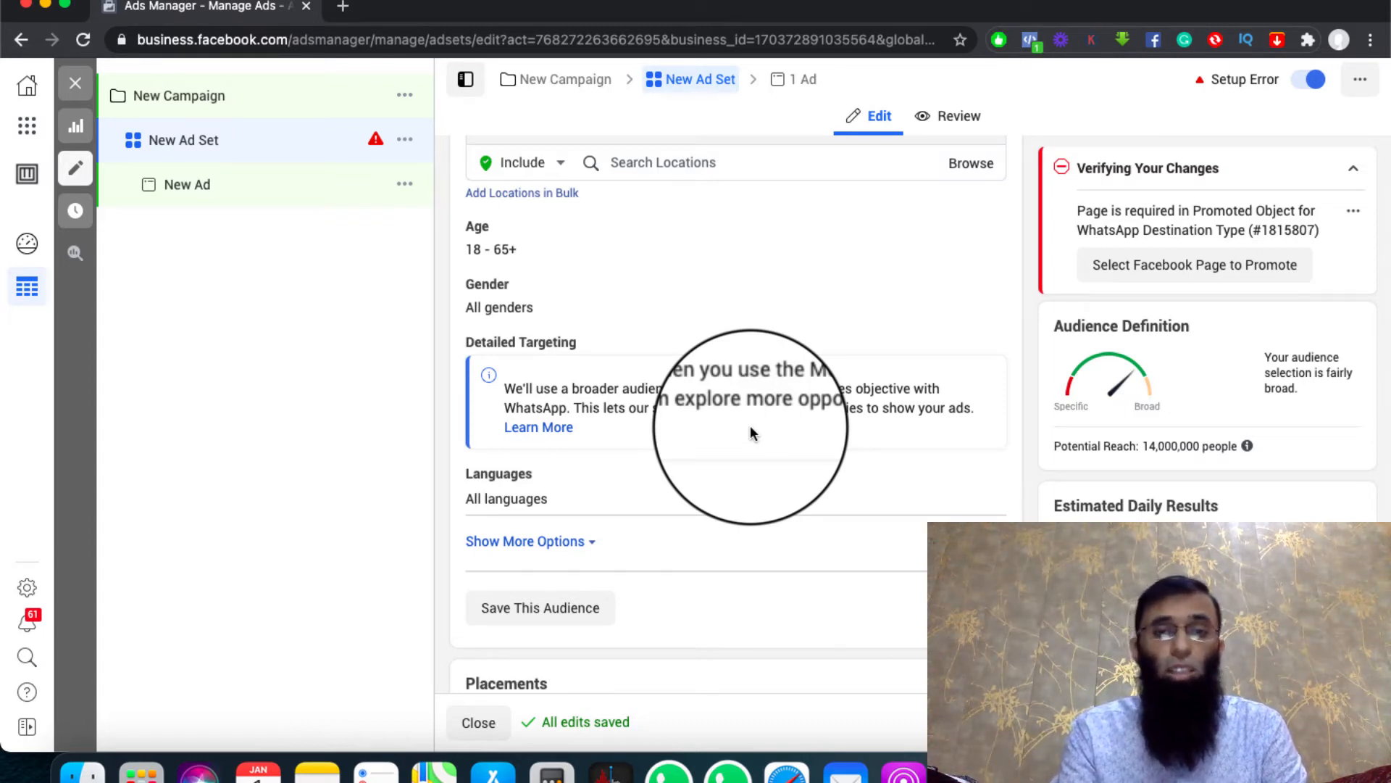
scroll(739, 471, up, 1)
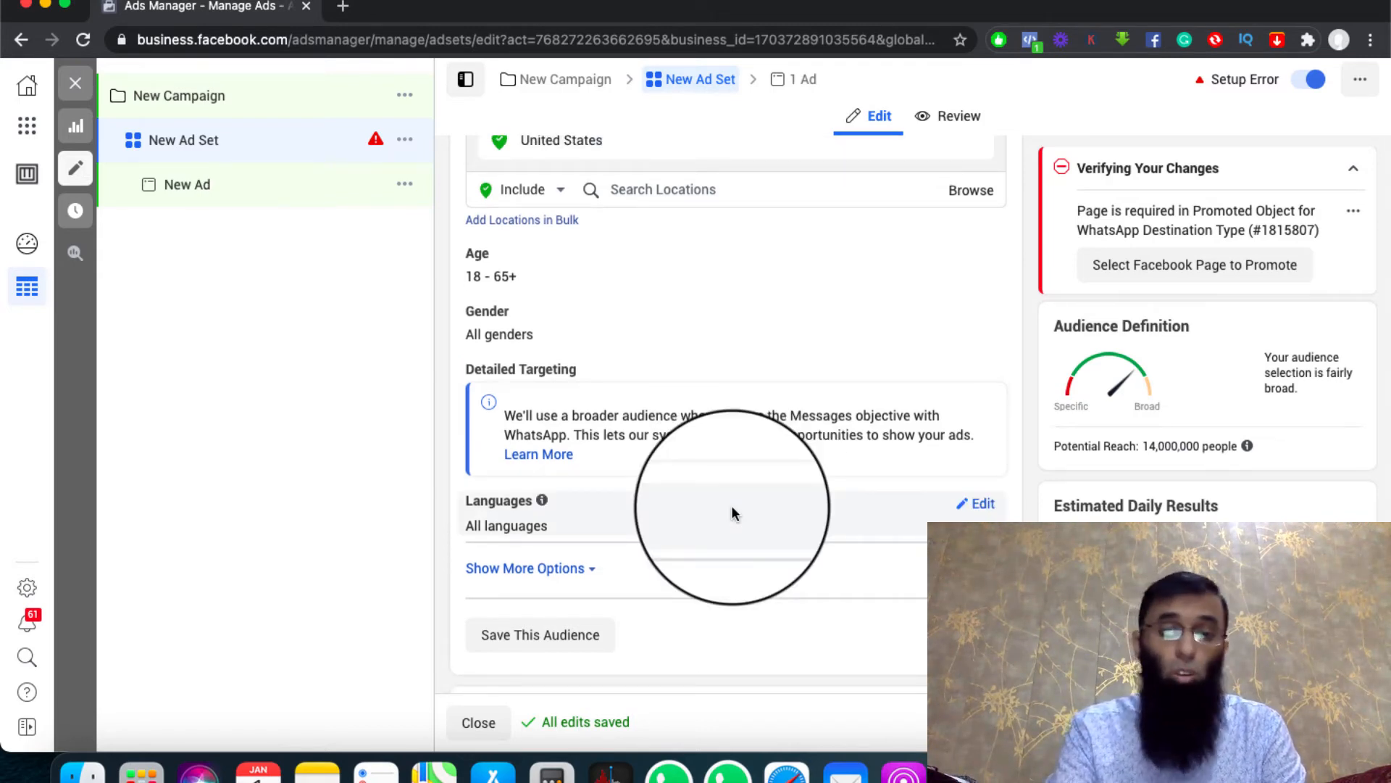
scroll(731, 513, down, 1)
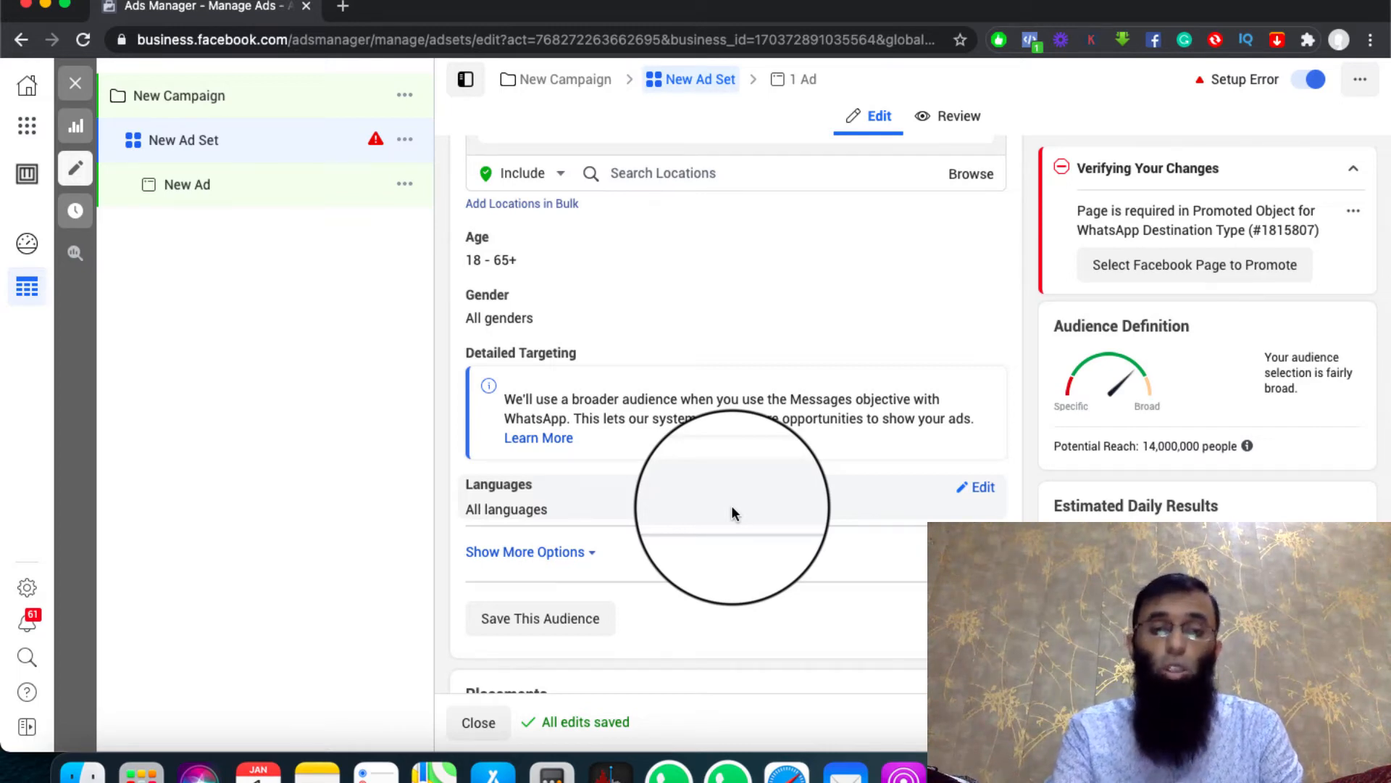
Examine the ad set's placement choices and its optimization and delivery settings, including bid control
scroll(731, 505, down, 5)
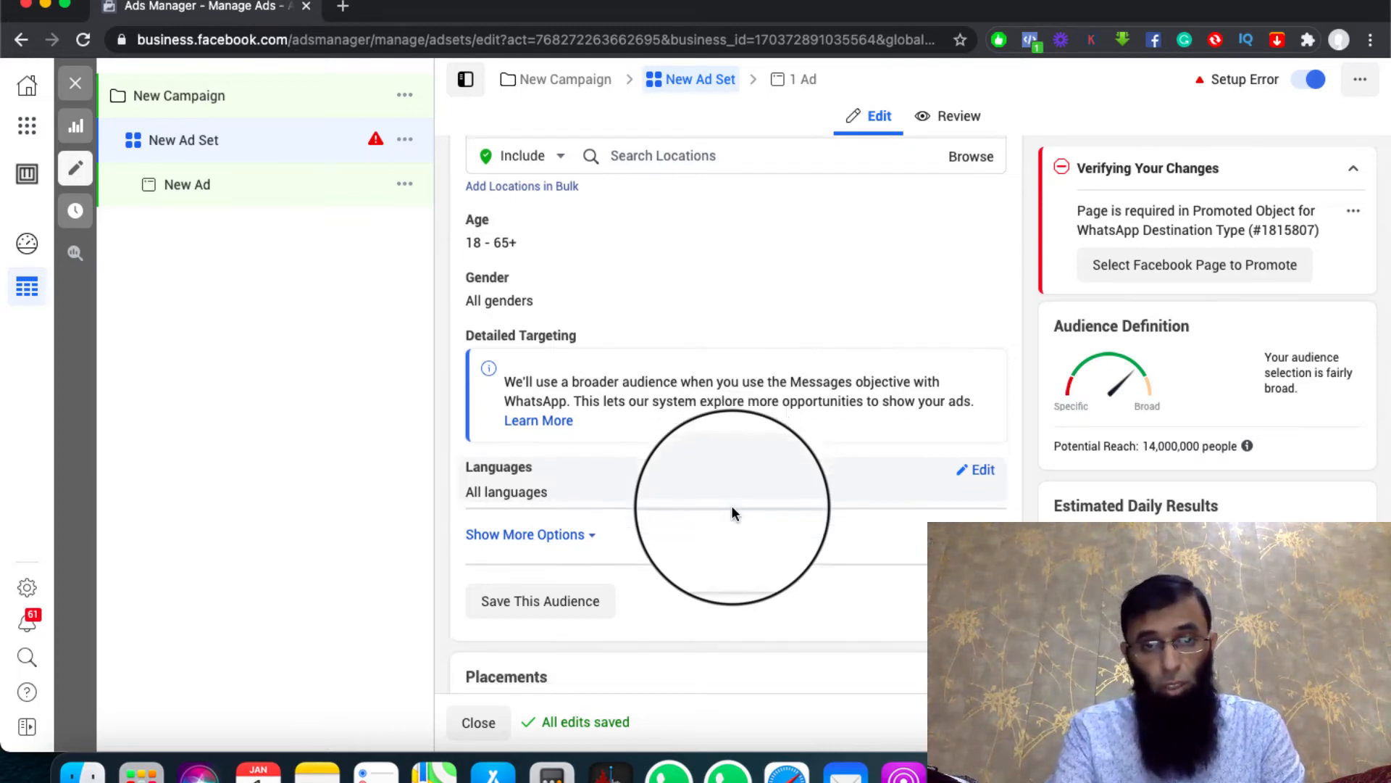
scroll(707, 569, down, 4)
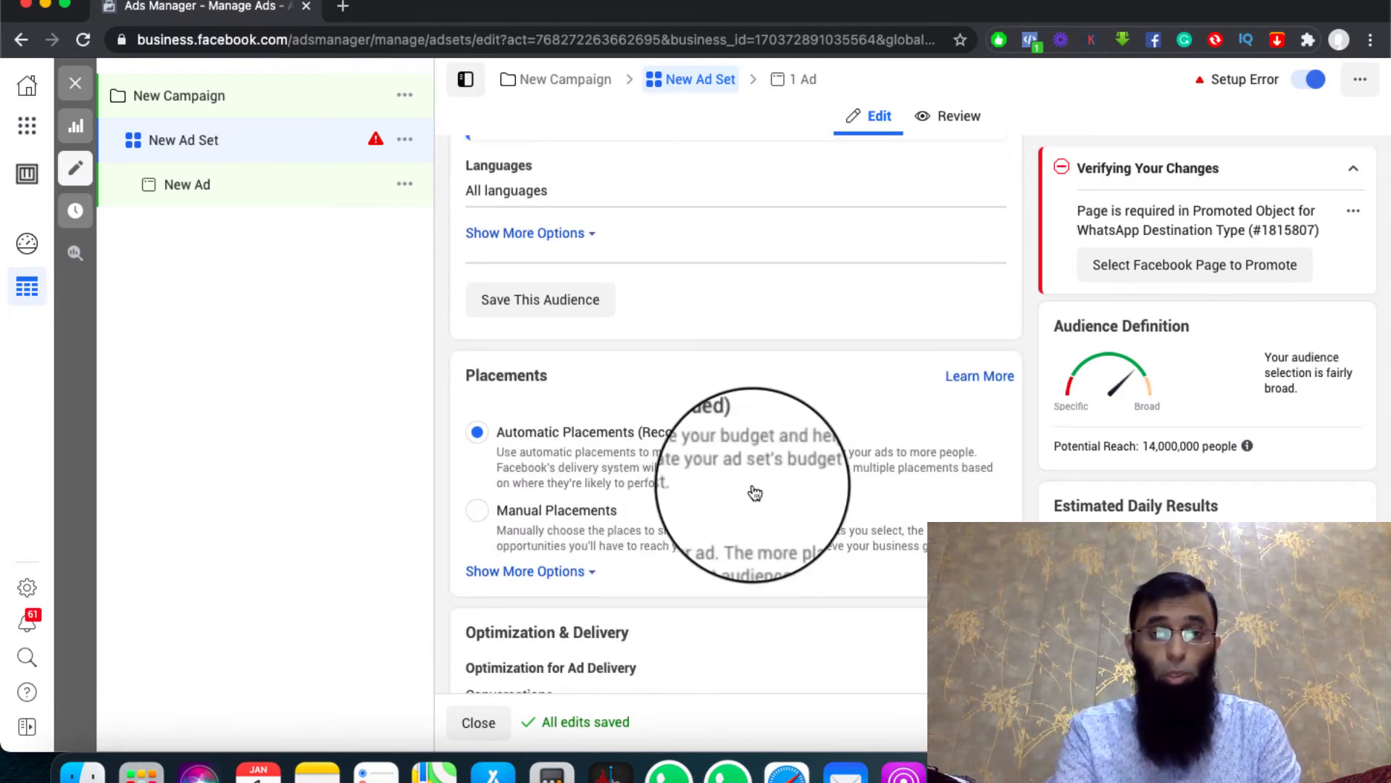
scroll(630, 442, down, 1)
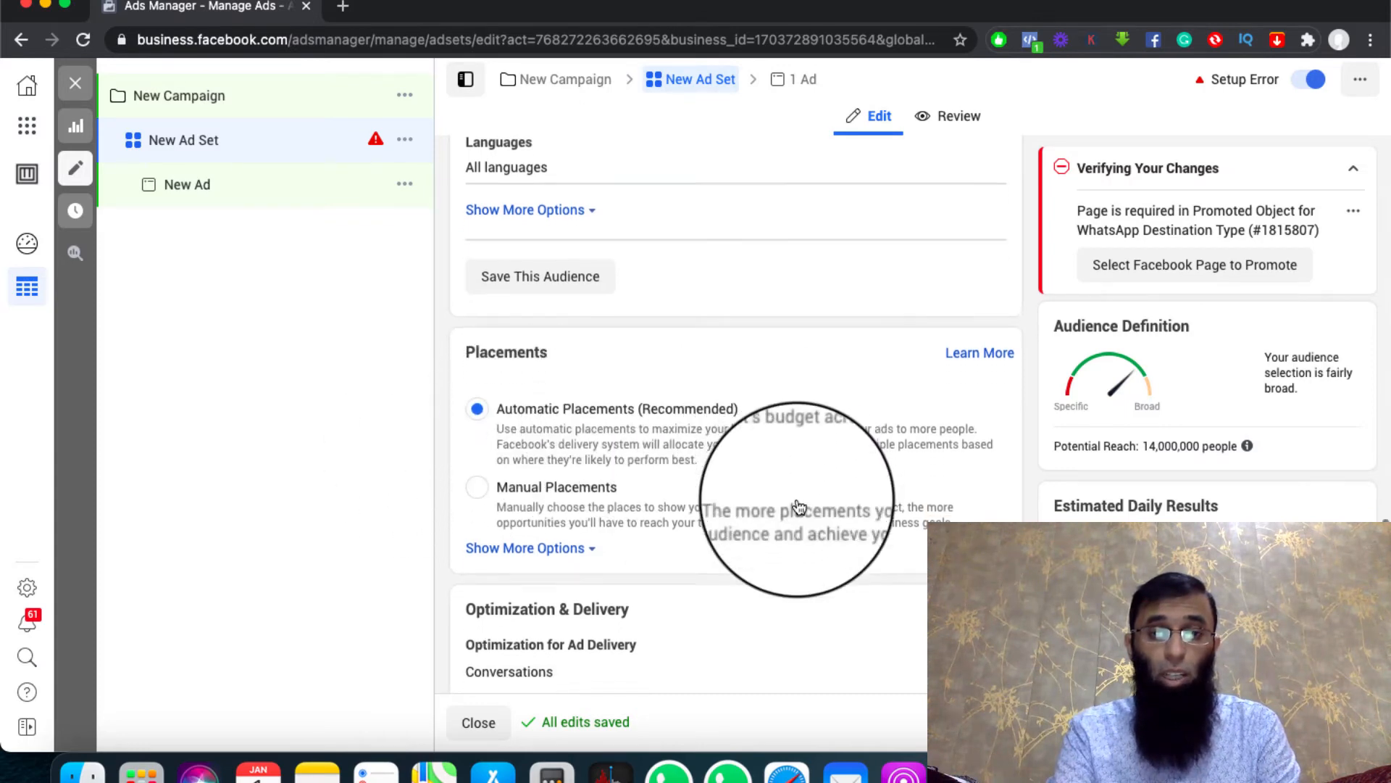
scroll(681, 473, down, 5)
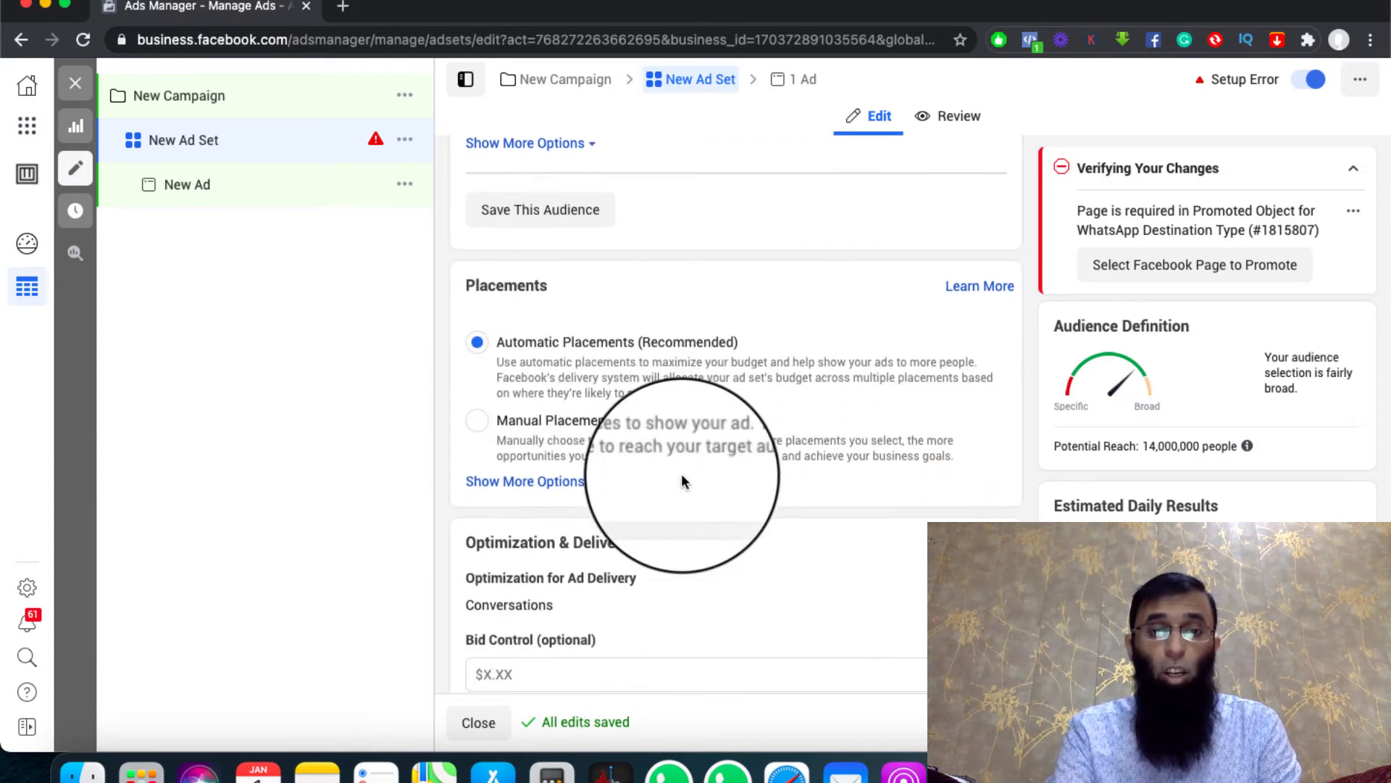
scroll(640, 533, down, 2)
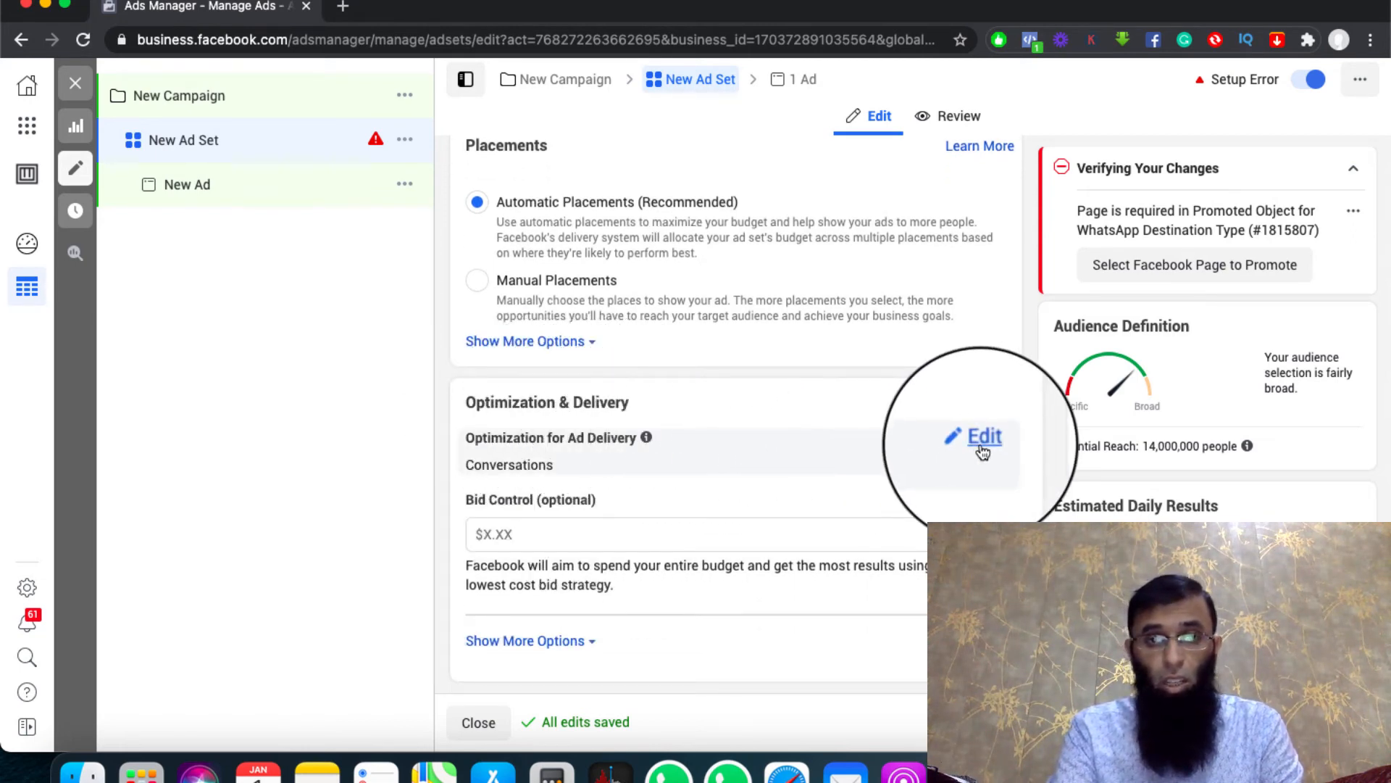
scroll(577, 283, up, 3)
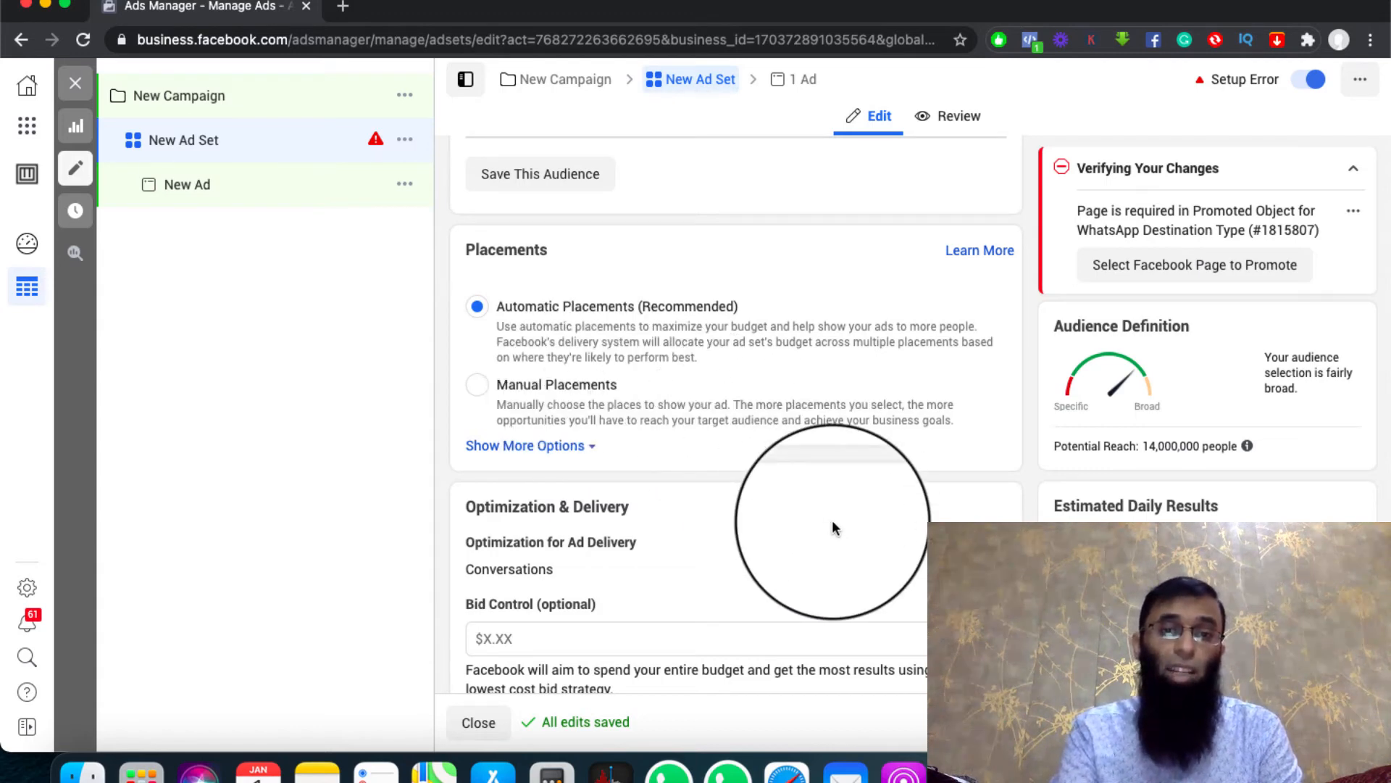
Examine the ad set's optimization for ad delivery options and bid control, and proceed to the new ad's settings
scroll(832, 522, down, 2)
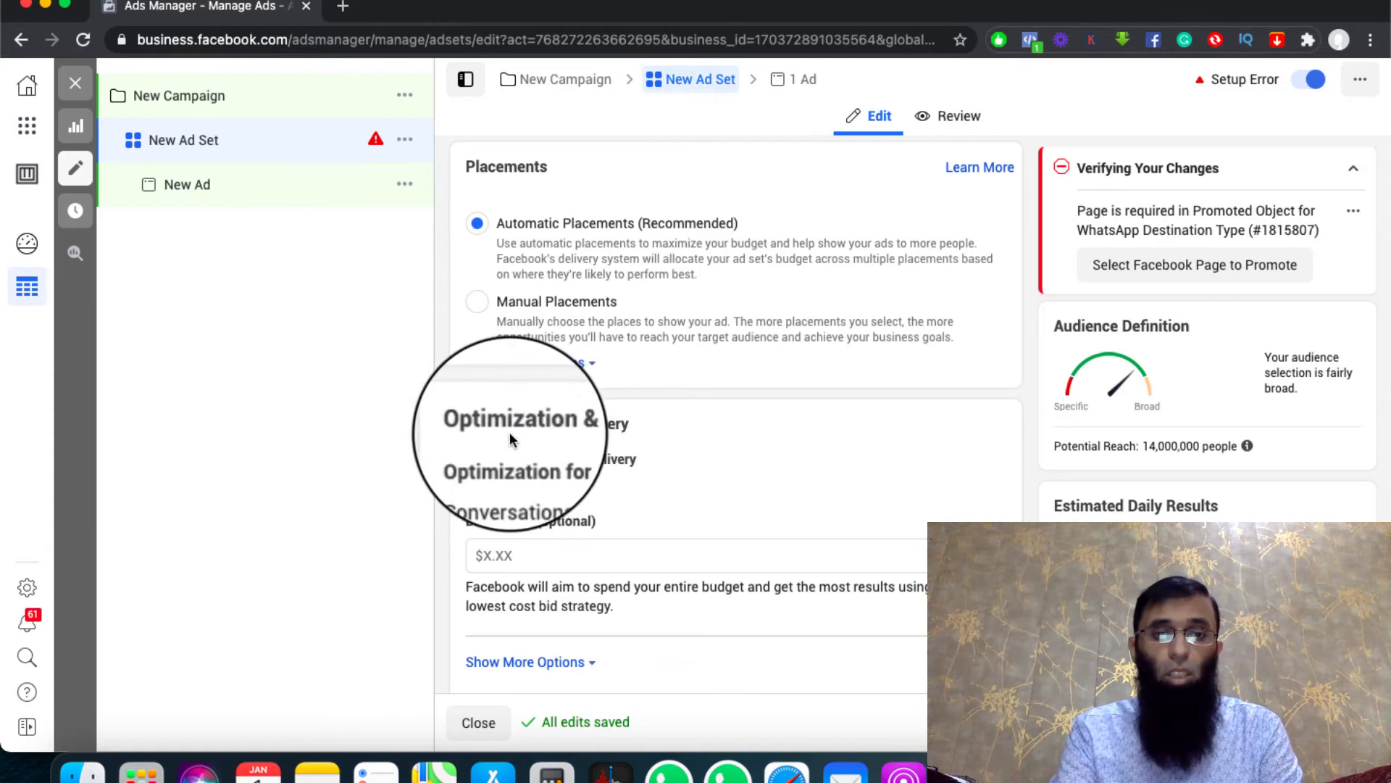
scroll(687, 489, down, 1)
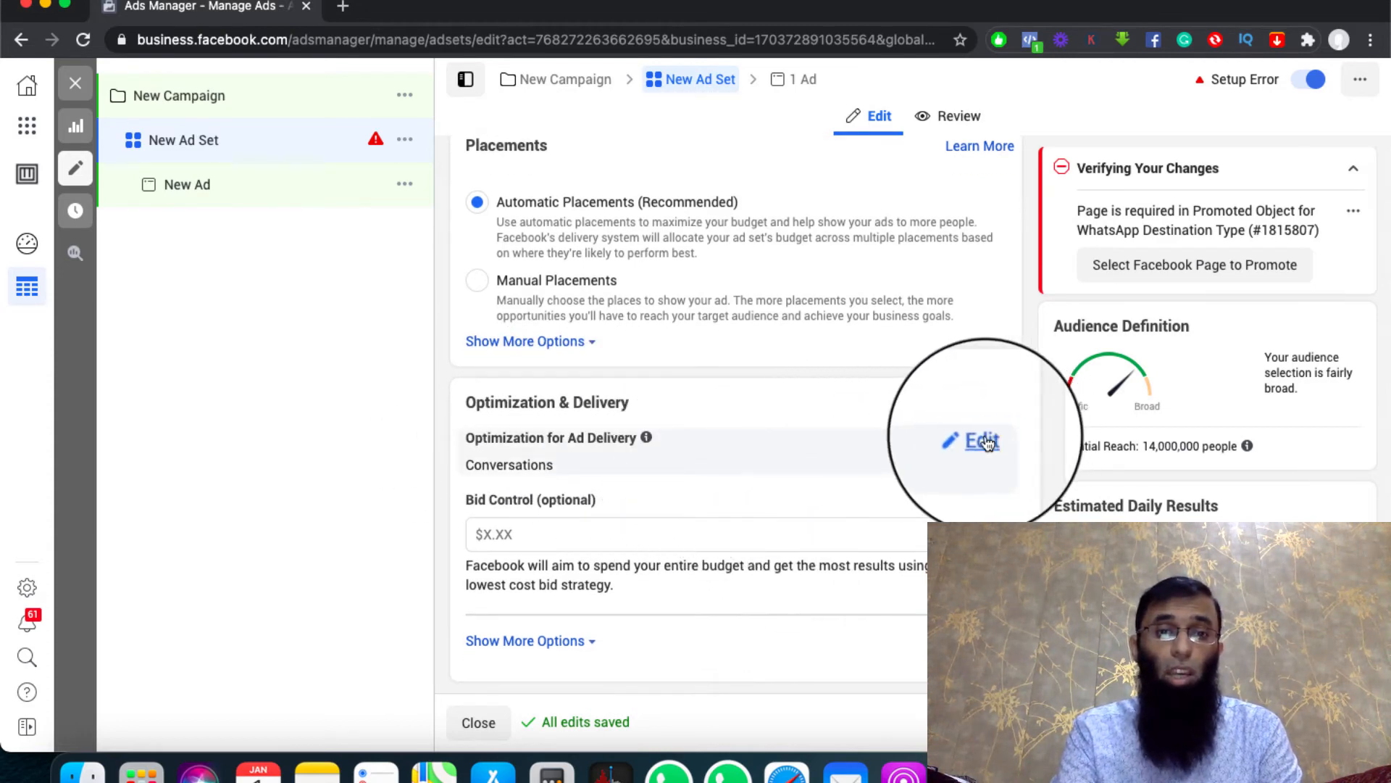
click(984, 441)
click(519, 478)
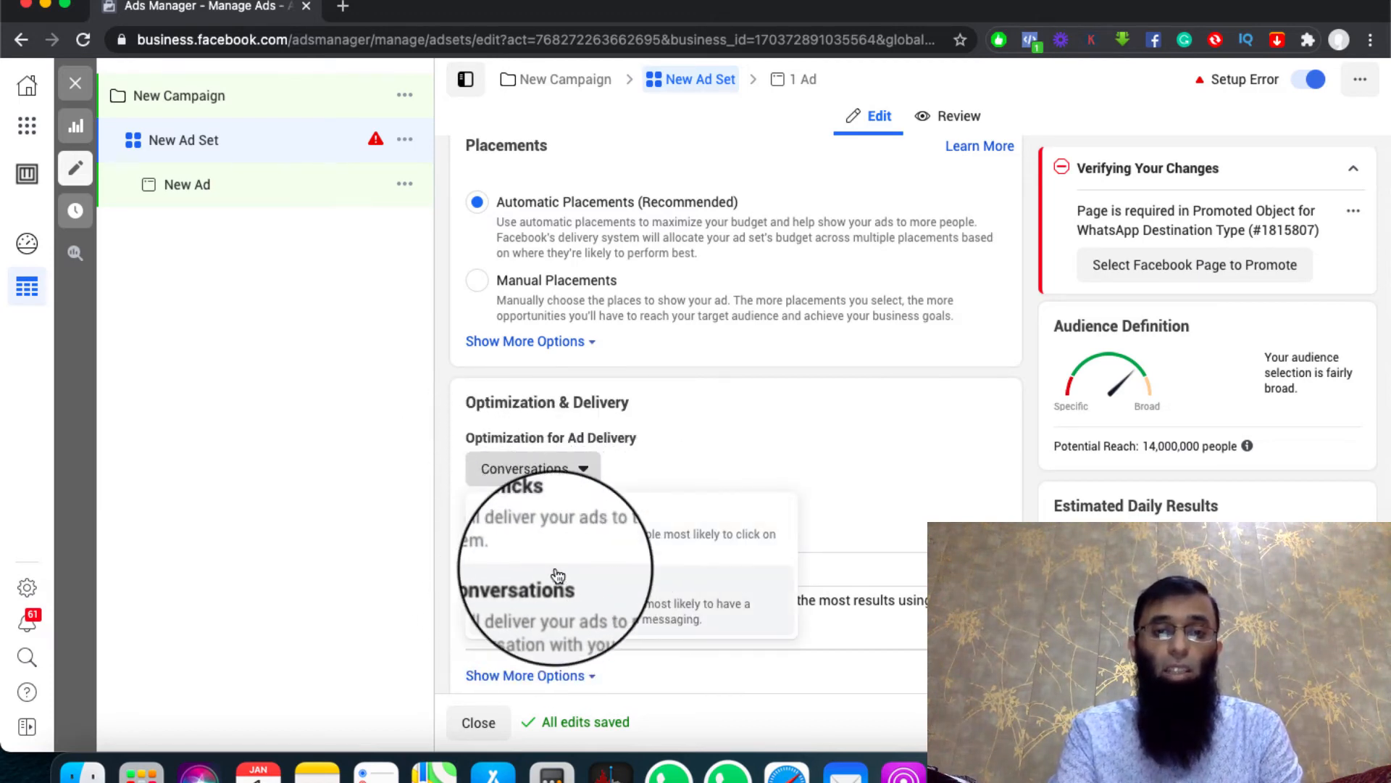
click(697, 442)
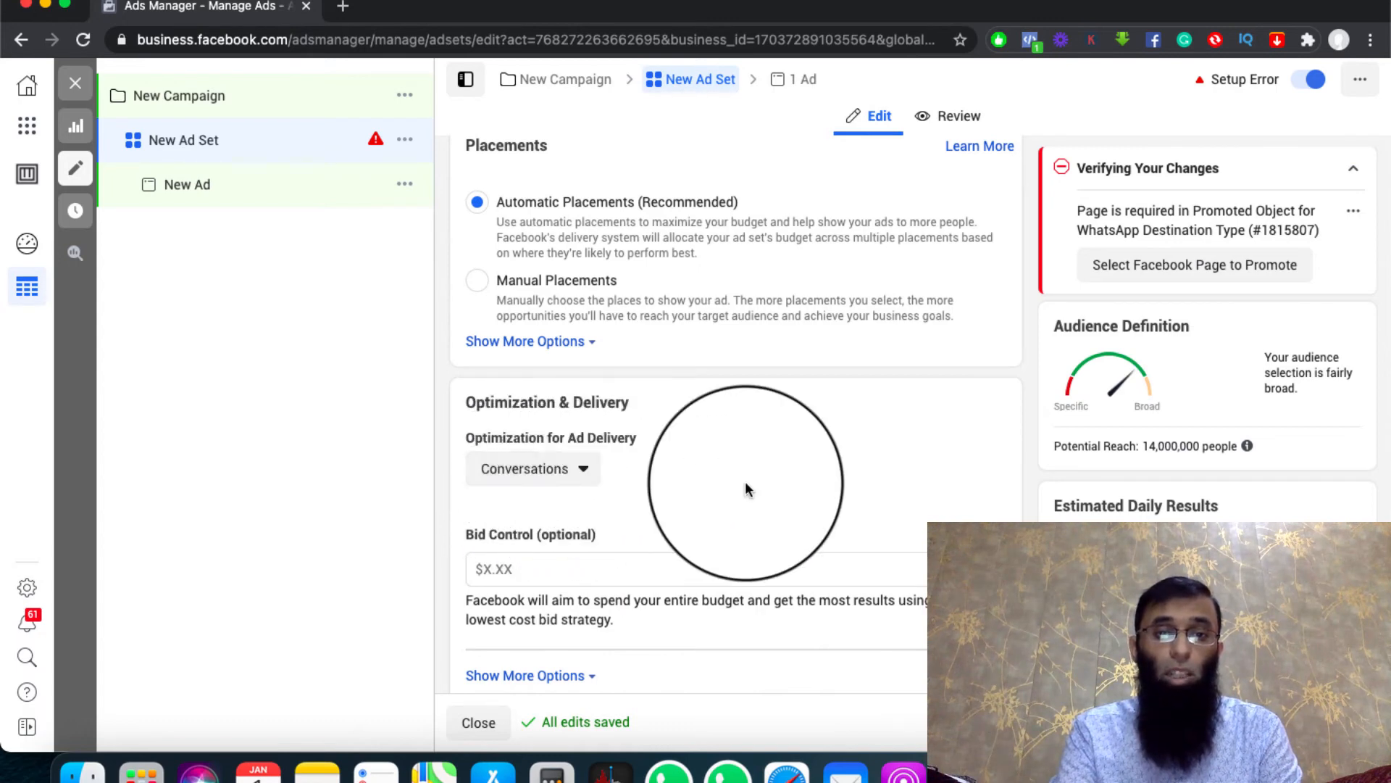
scroll(748, 489, down, 1)
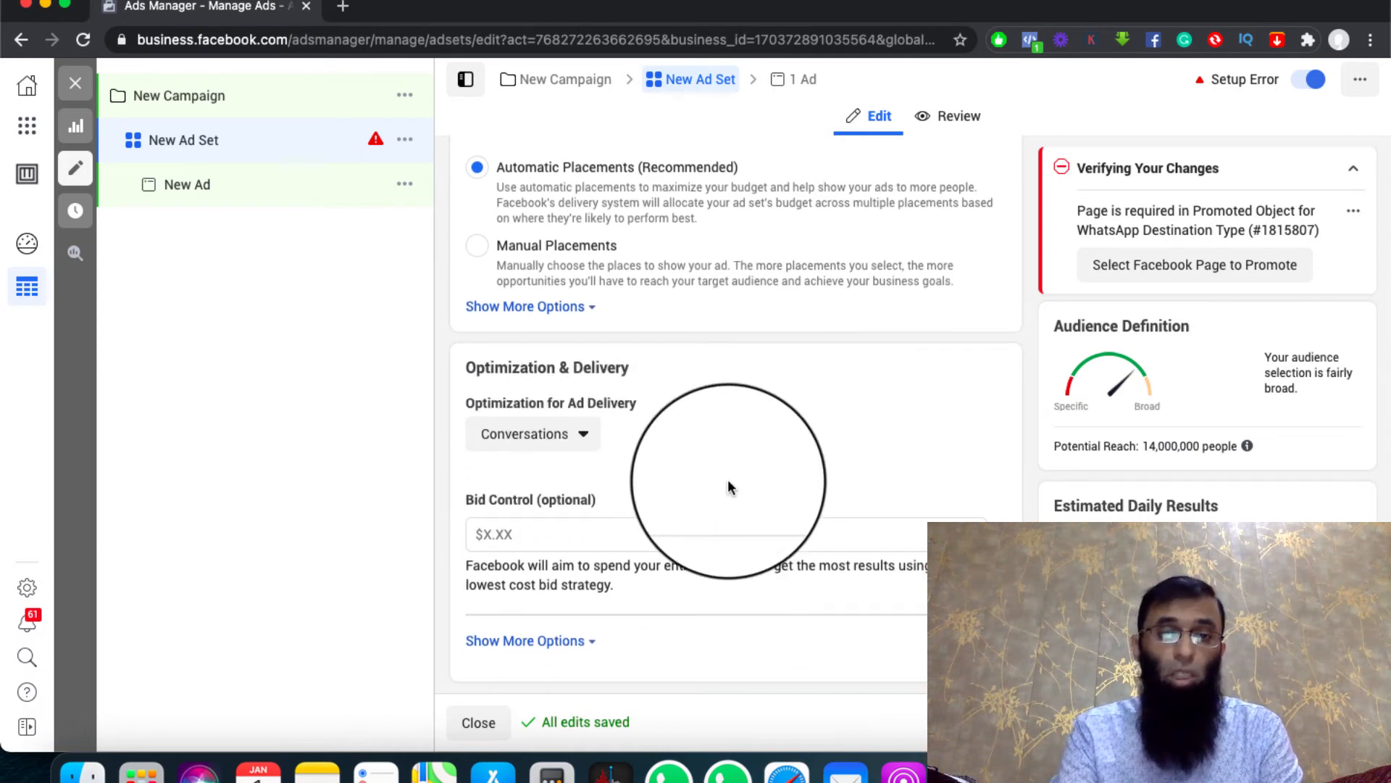
click(580, 433)
click(780, 429)
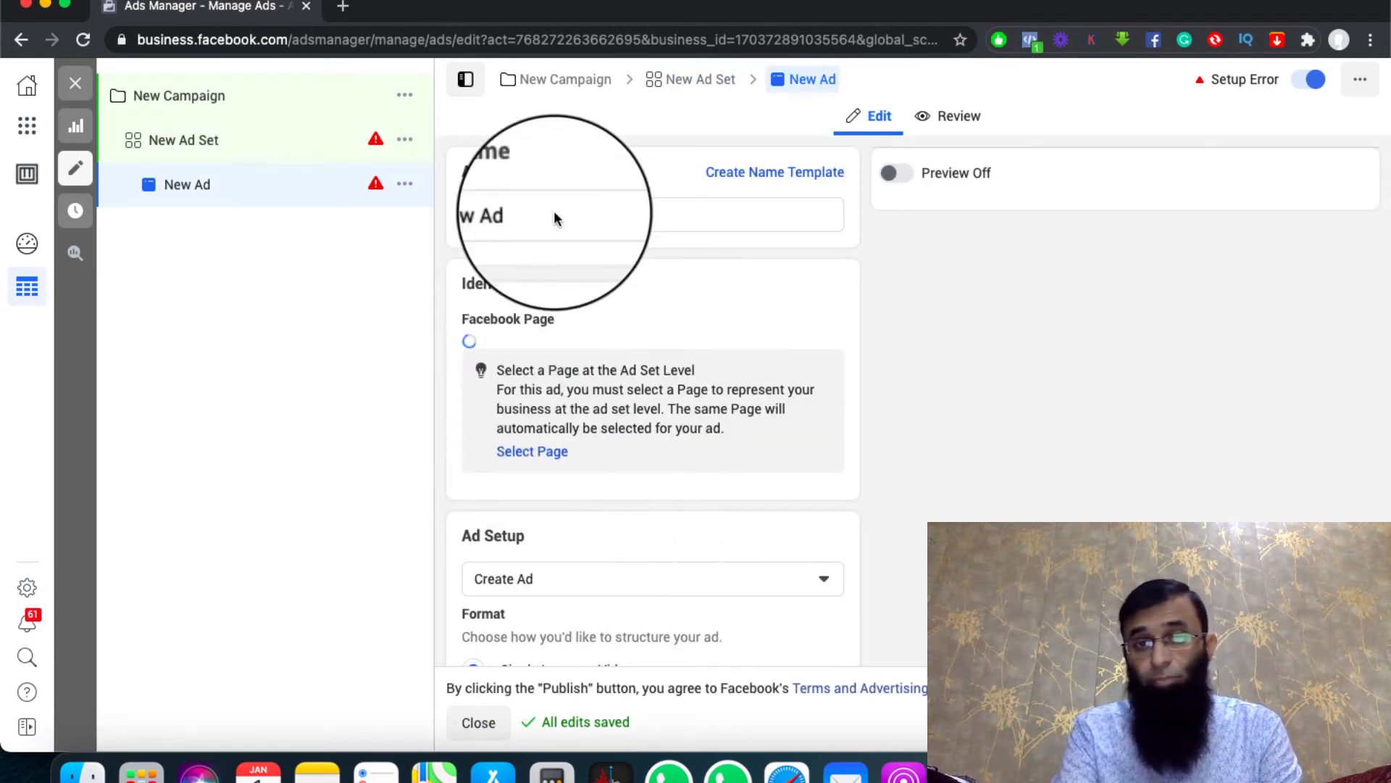
Turn on the preview for the new ad
scroll(547, 571, down, 1)
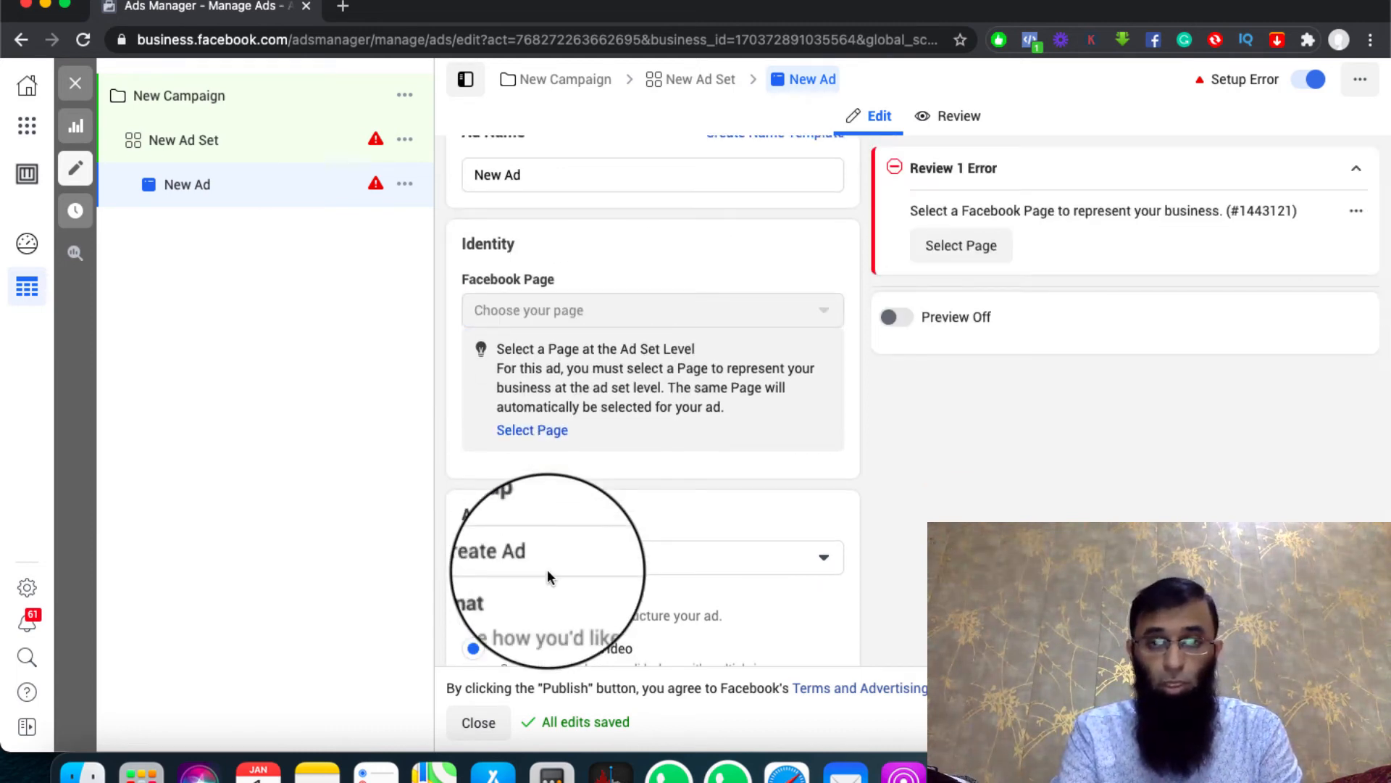
click(901, 323)
Try the Carousel format to view its card fields, and switch the ad back to Single Image or Video
scroll(600, 523, down, 5)
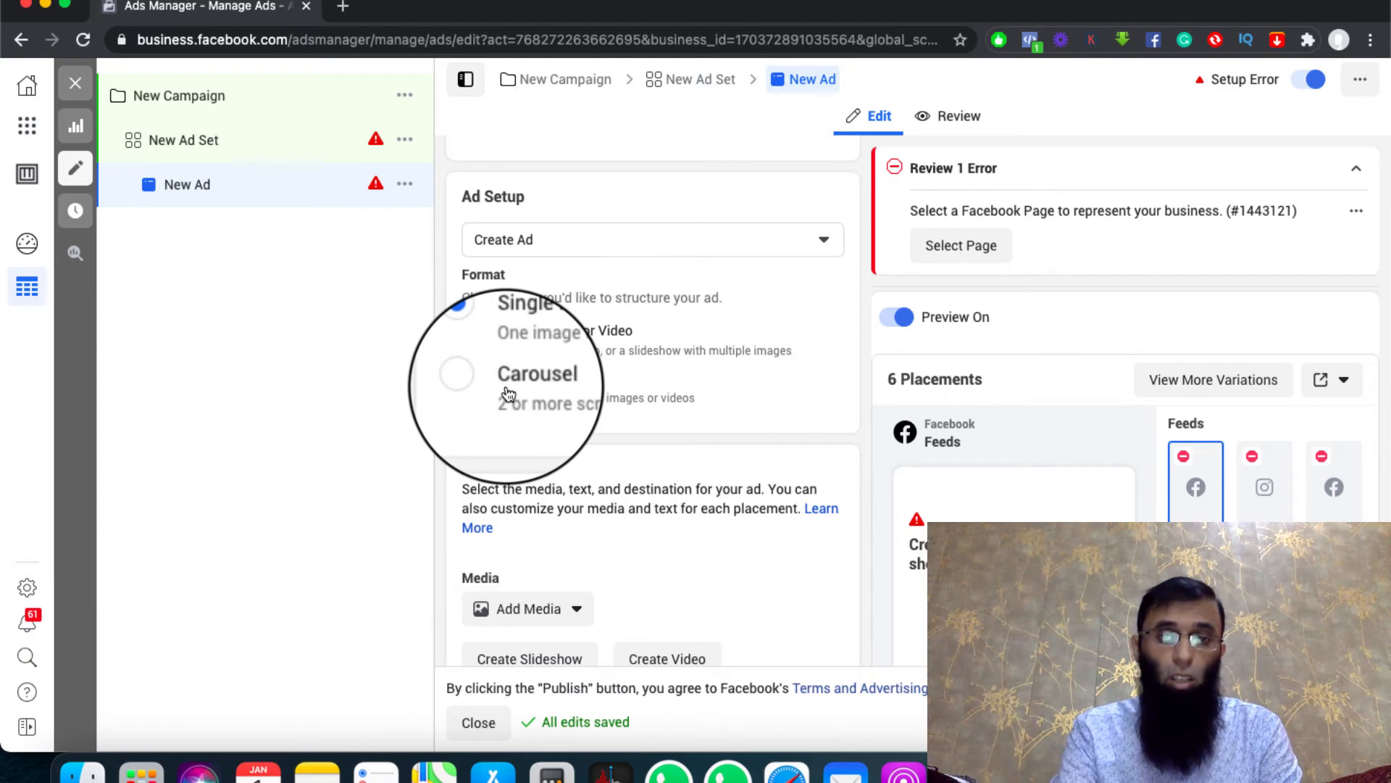
click(646, 403)
scroll(670, 474, down, 4)
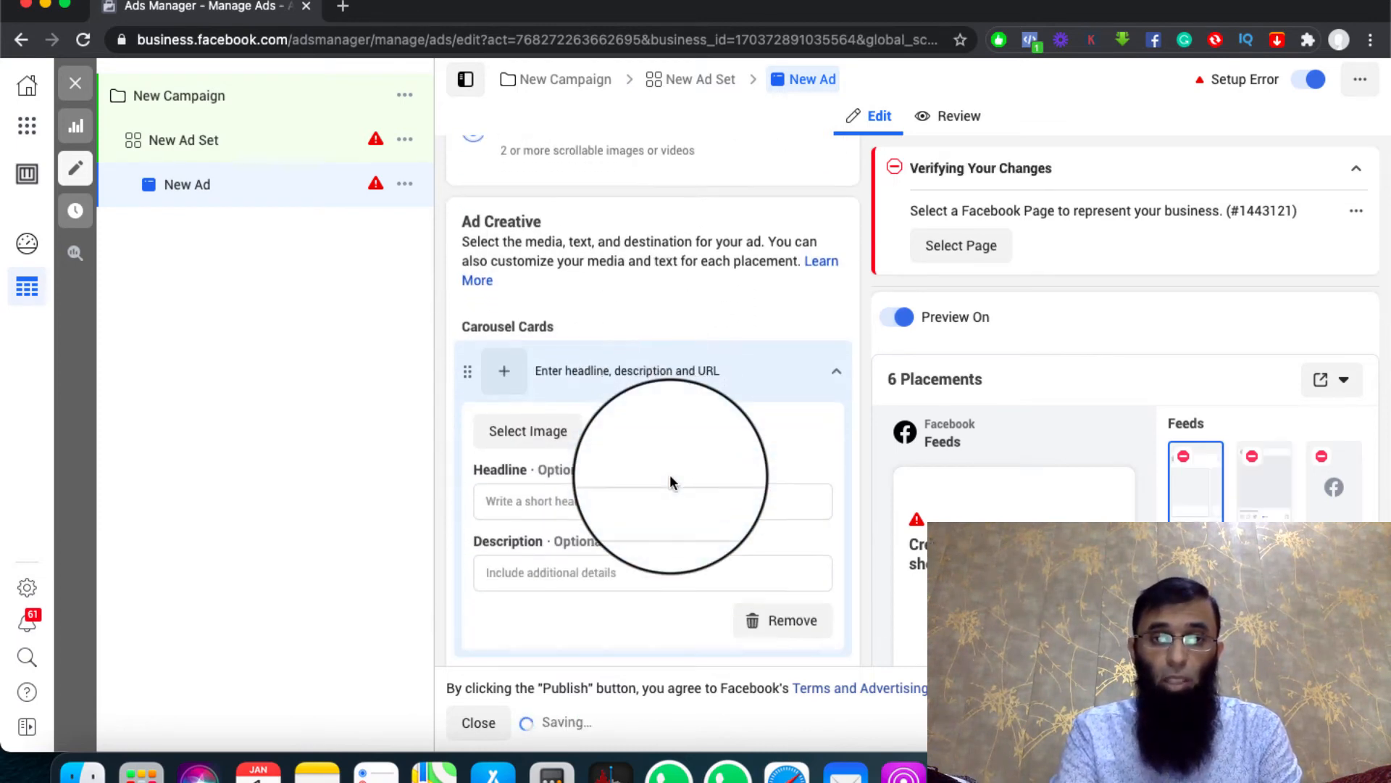
scroll(670, 474, up, 4)
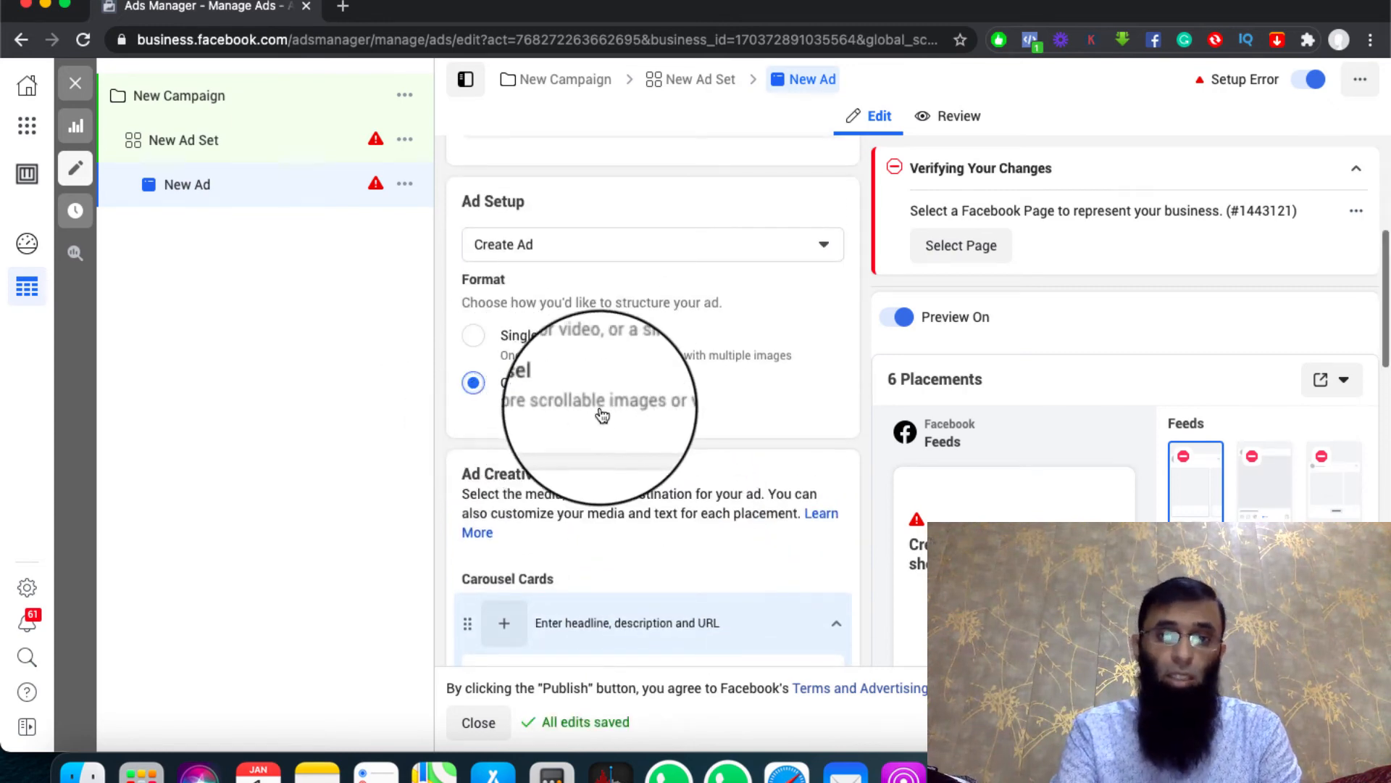
click(464, 344)
Examine the ad creative's media, primary text, headline and description fields, and the tracking settings for website, app and offline events
scroll(655, 465, down, 4)
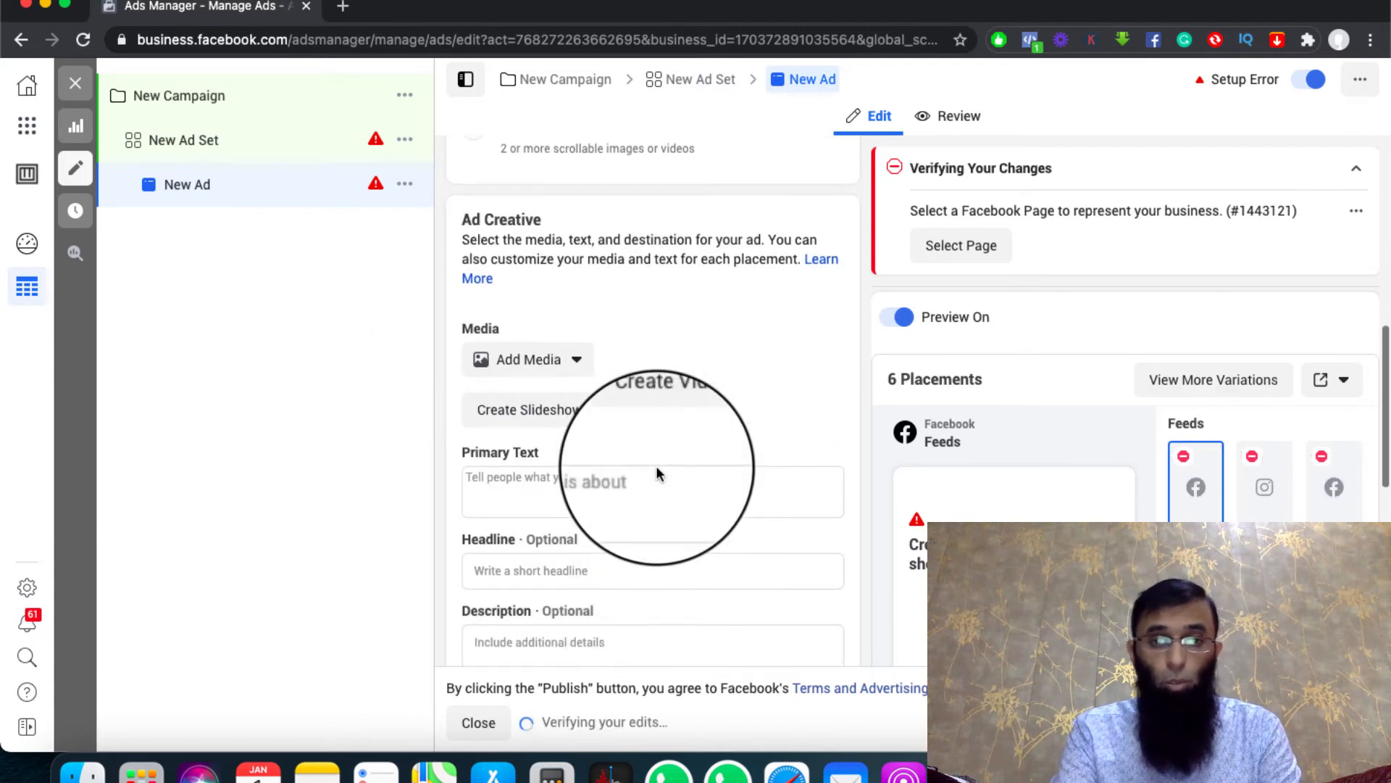
scroll(655, 471, down, 2)
mouse_move(607, 529)
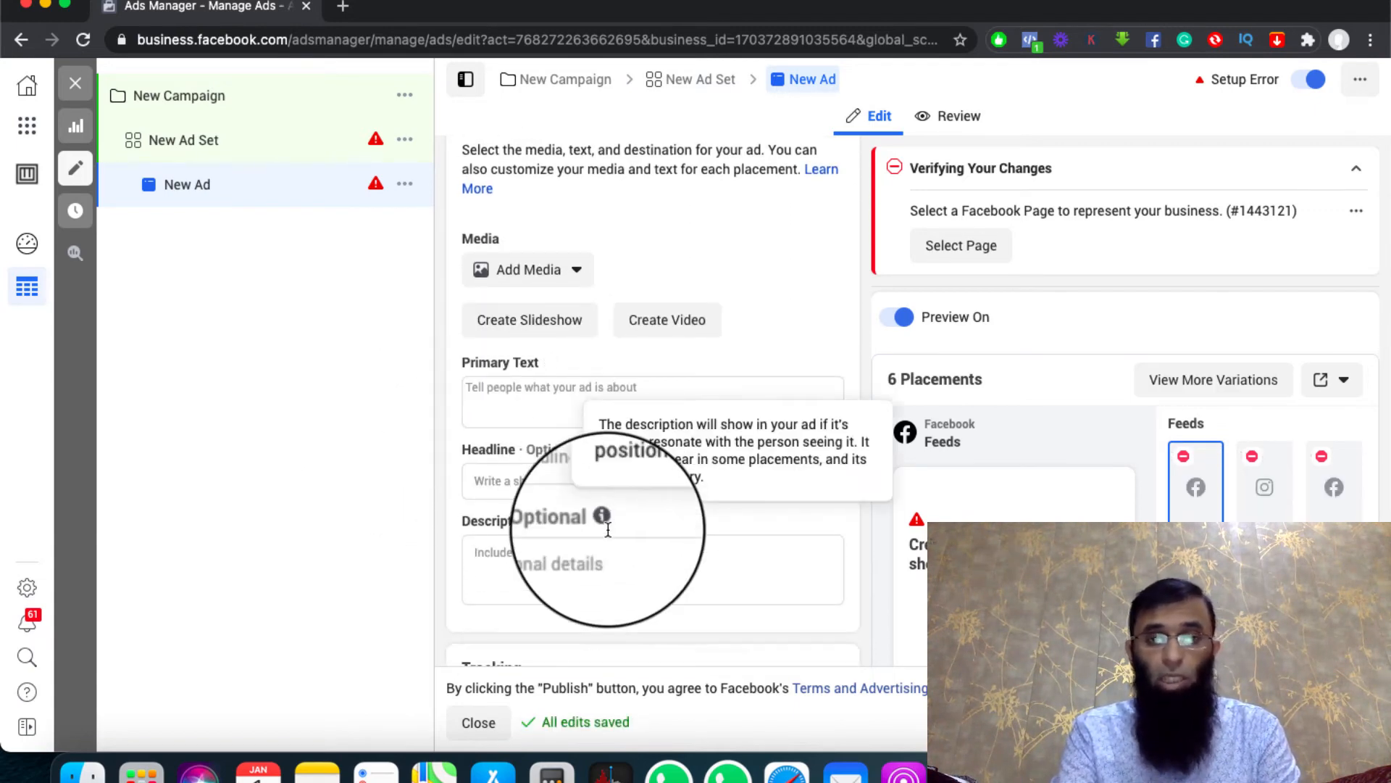
scroll(608, 529, down, 1)
scroll(674, 554, down, 2)
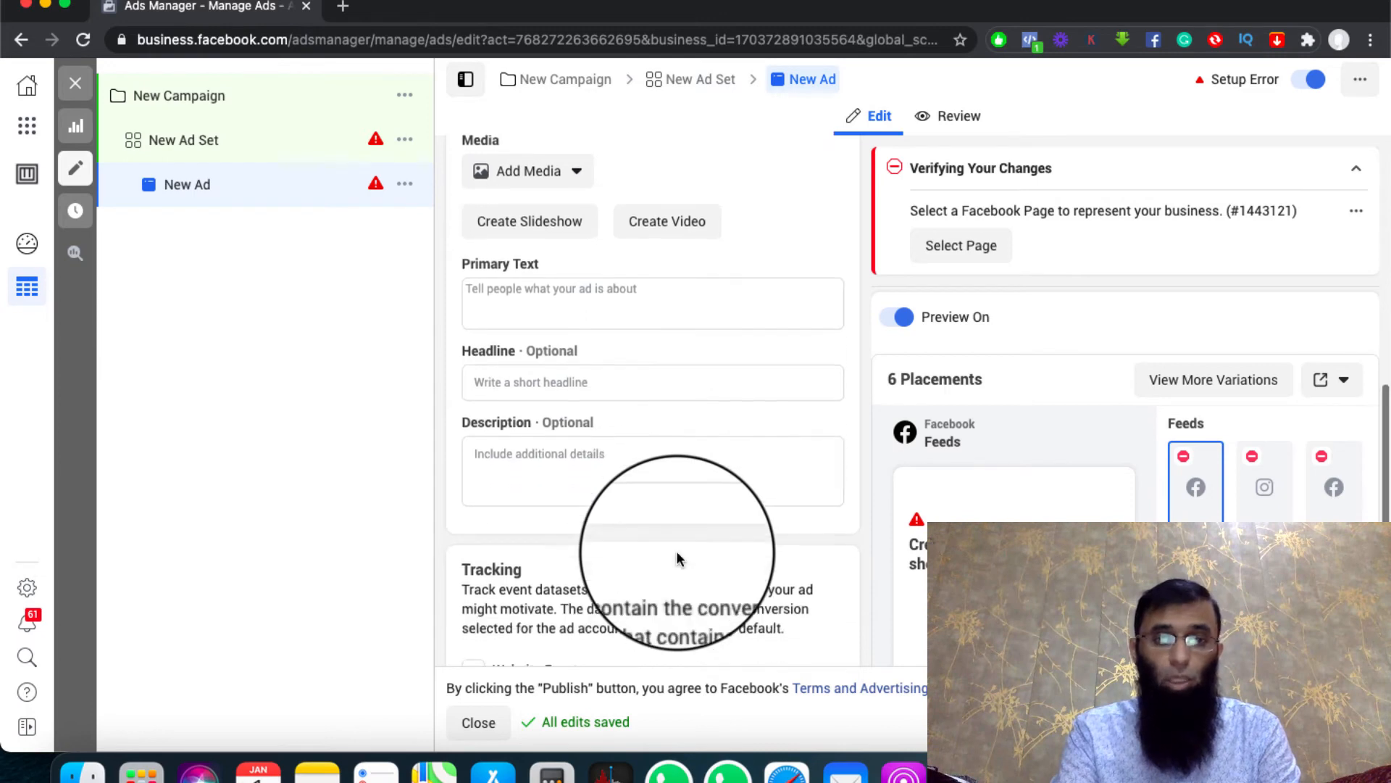
scroll(676, 558, down, 1)
scroll(676, 550, down, 3)
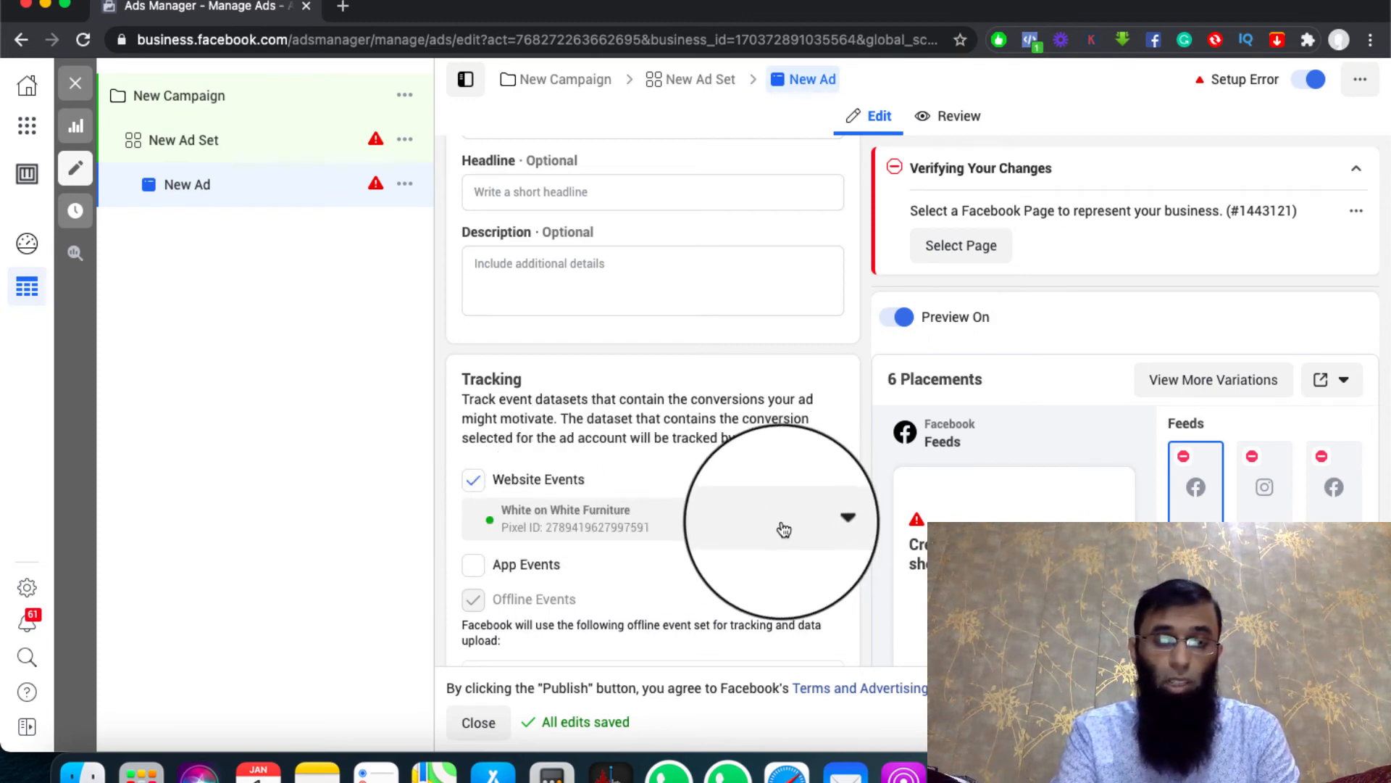
scroll(686, 478, down, 1)
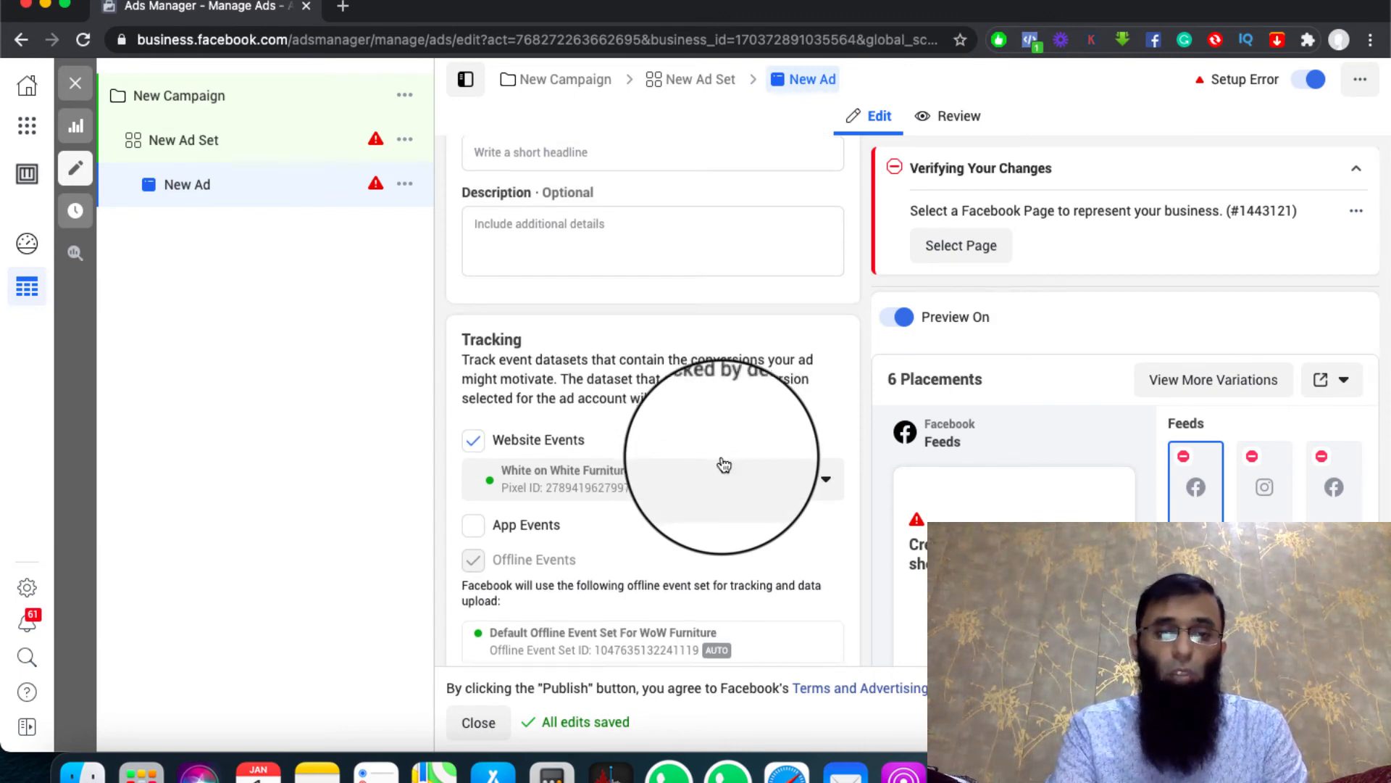
scroll(721, 464, down, 1)
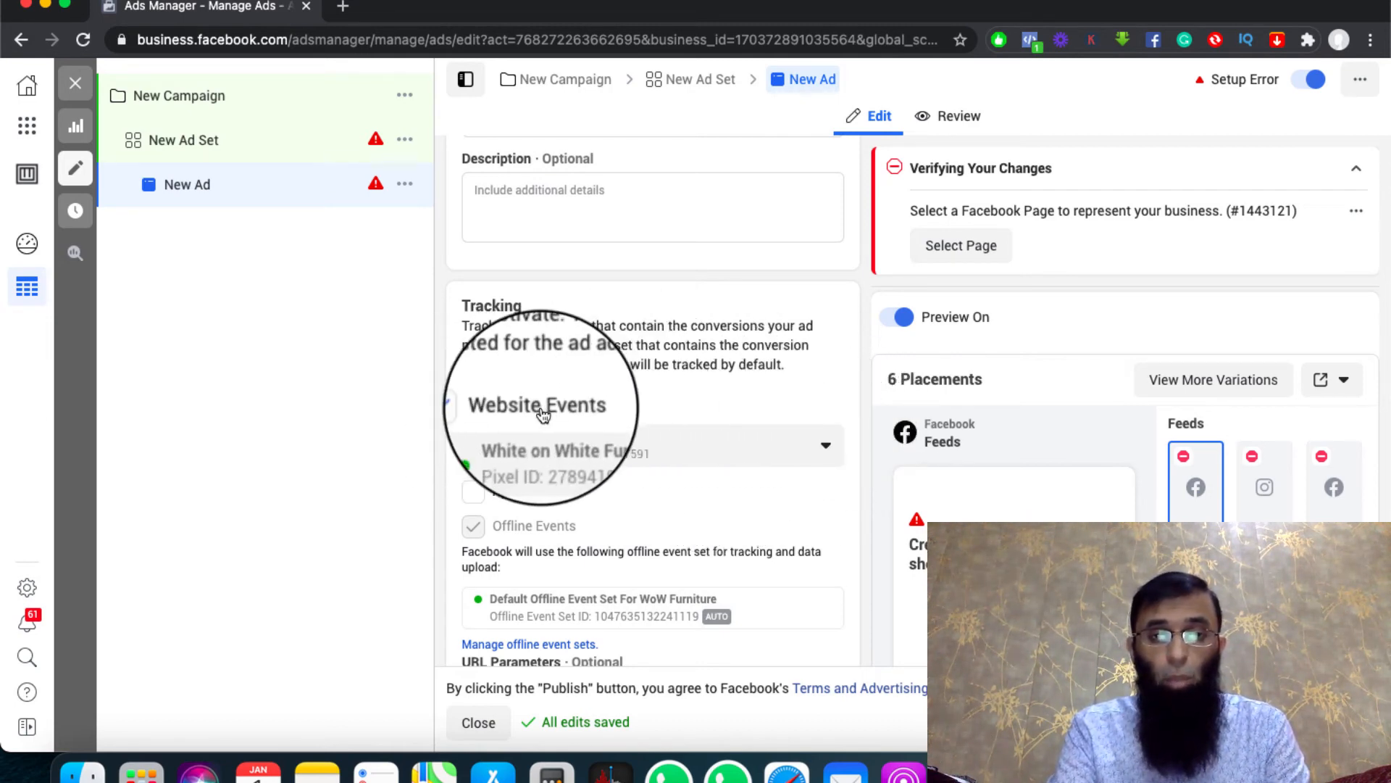
Review the whole ad form once more, from the ad name and identity through format and creative to the URL parameters
scroll(603, 409, up, 5)
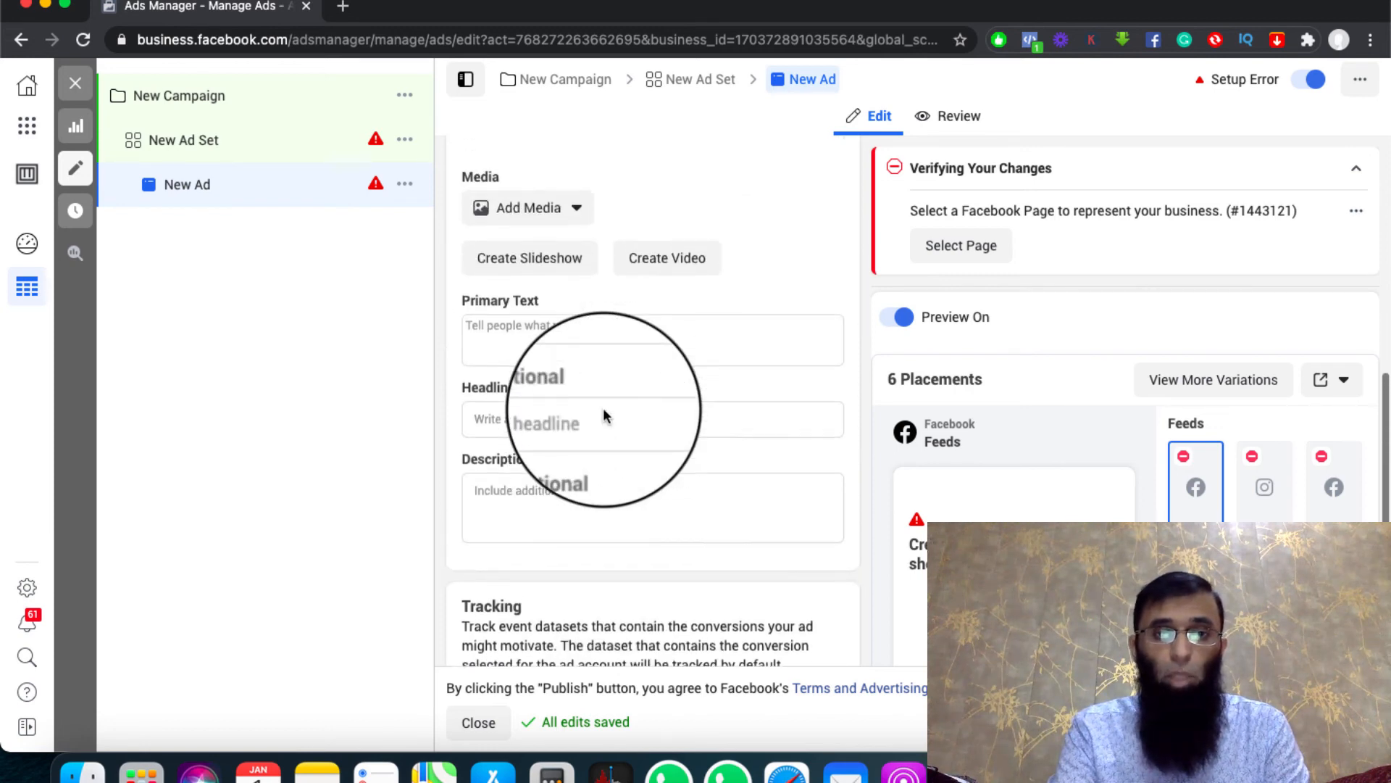
scroll(719, 276, up, 2)
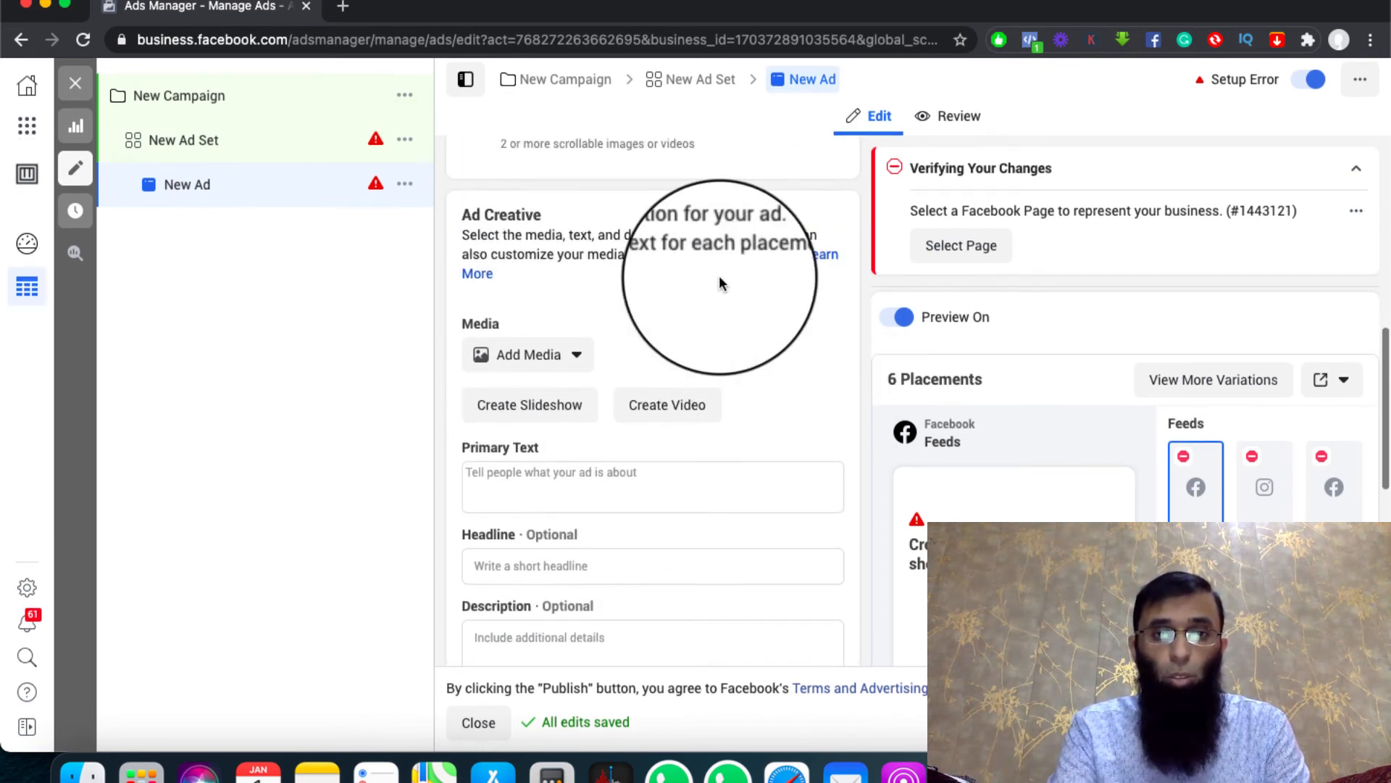
scroll(638, 319, up, 10)
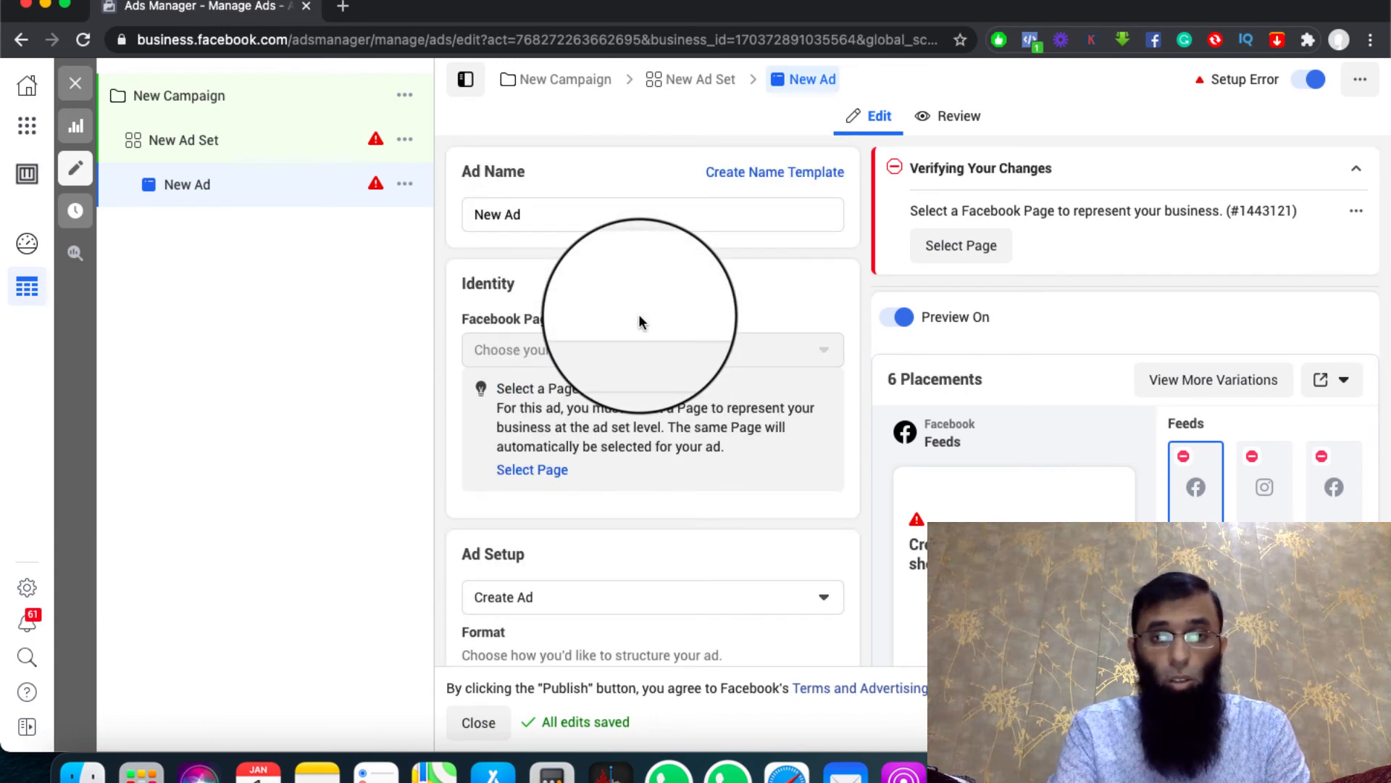
scroll(667, 435, down, 4)
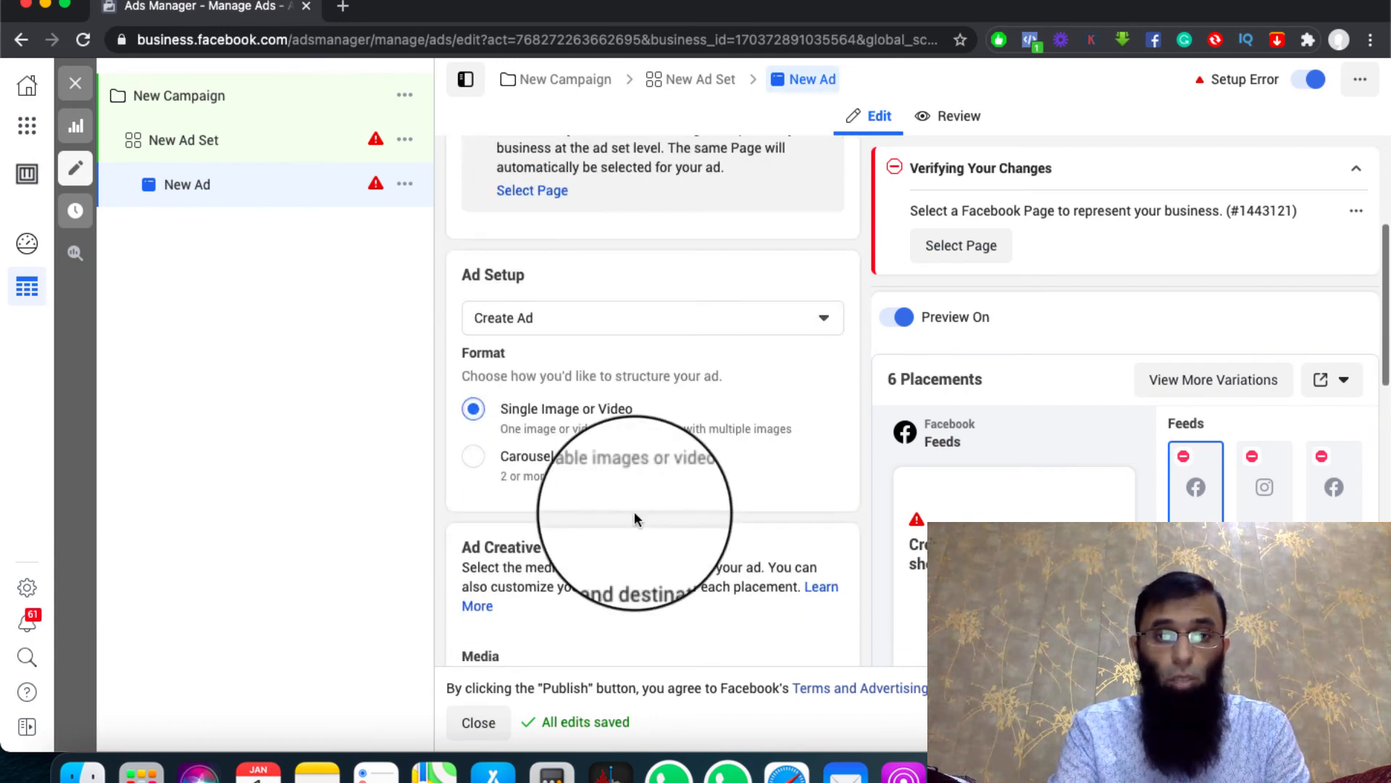
scroll(633, 510, down, 15)
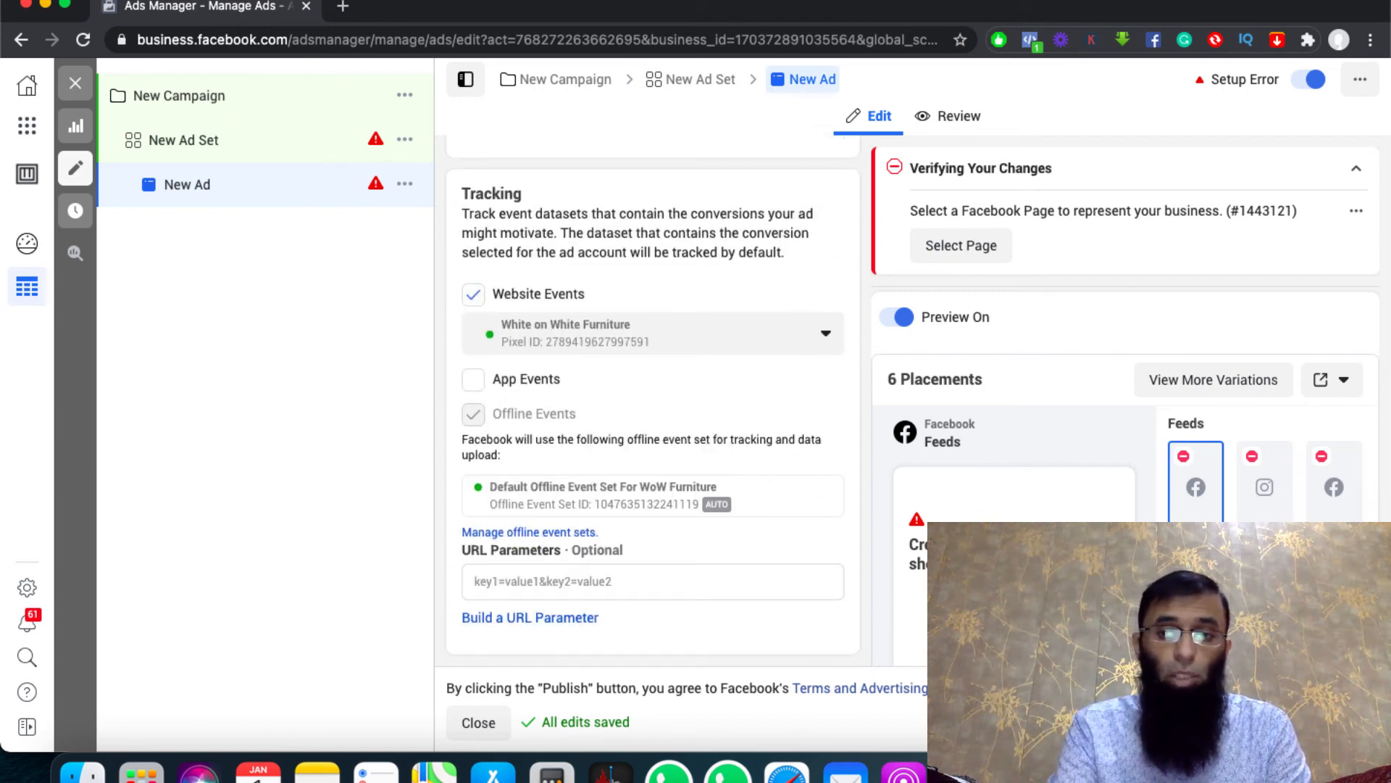
scroll(681, 422, up, 20)
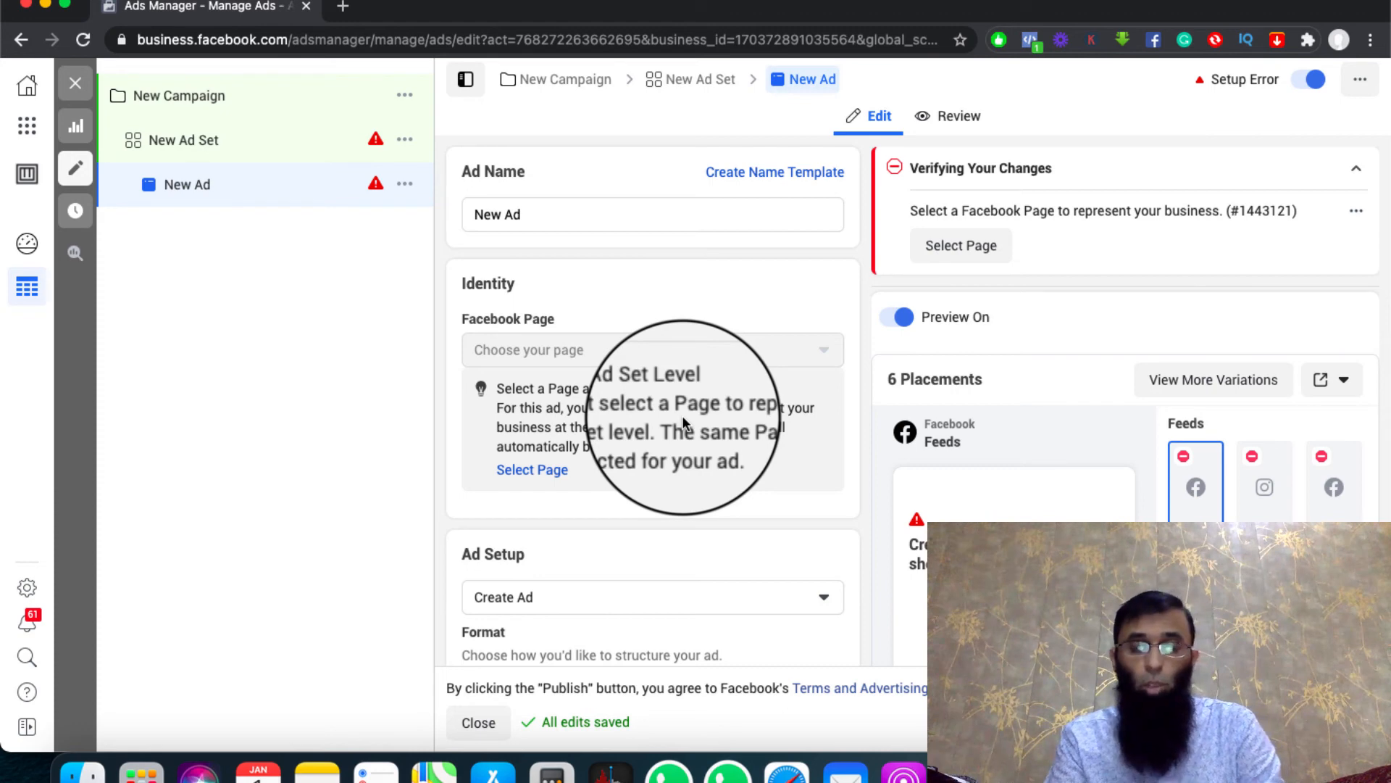
Change the ad setup to Use Existing Post and view its post selection options under Ad Creative
scroll(681, 420, down, 3)
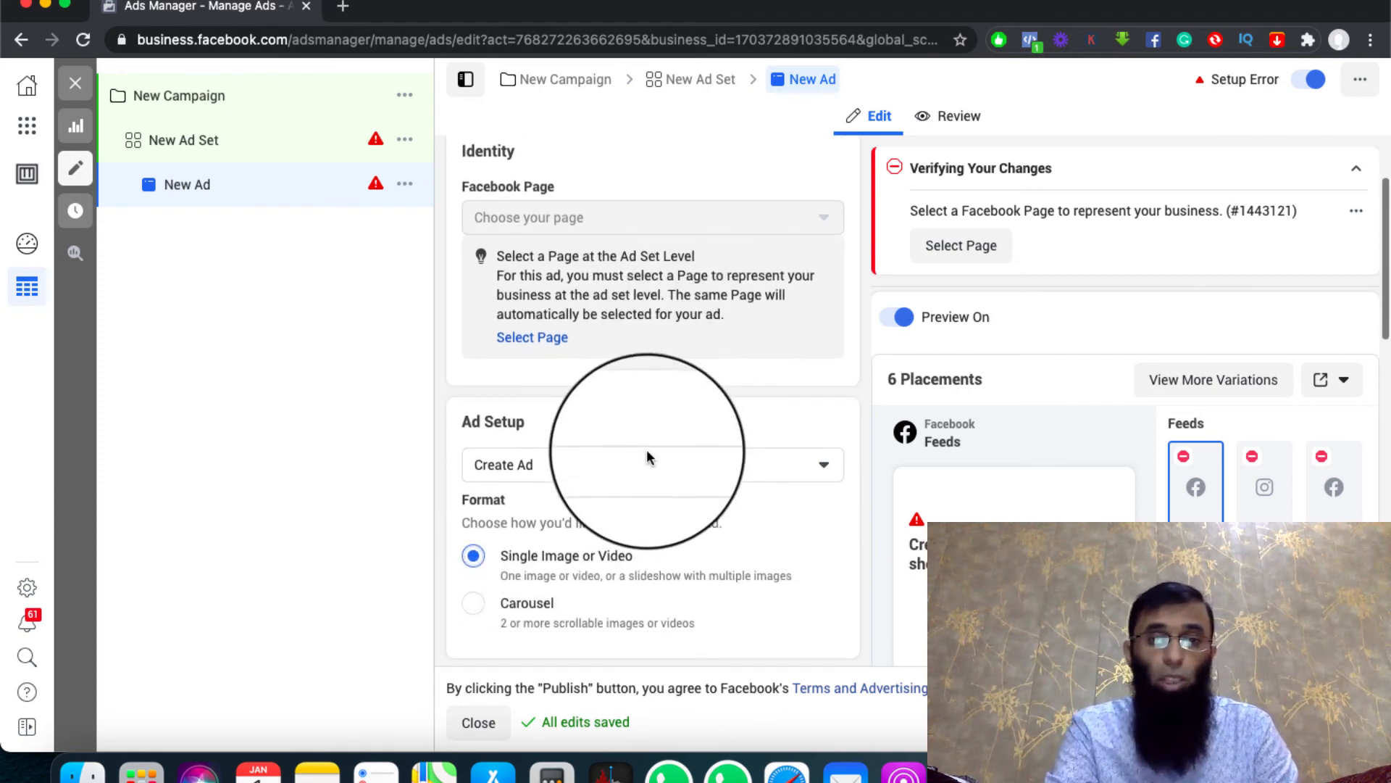
click(646, 459)
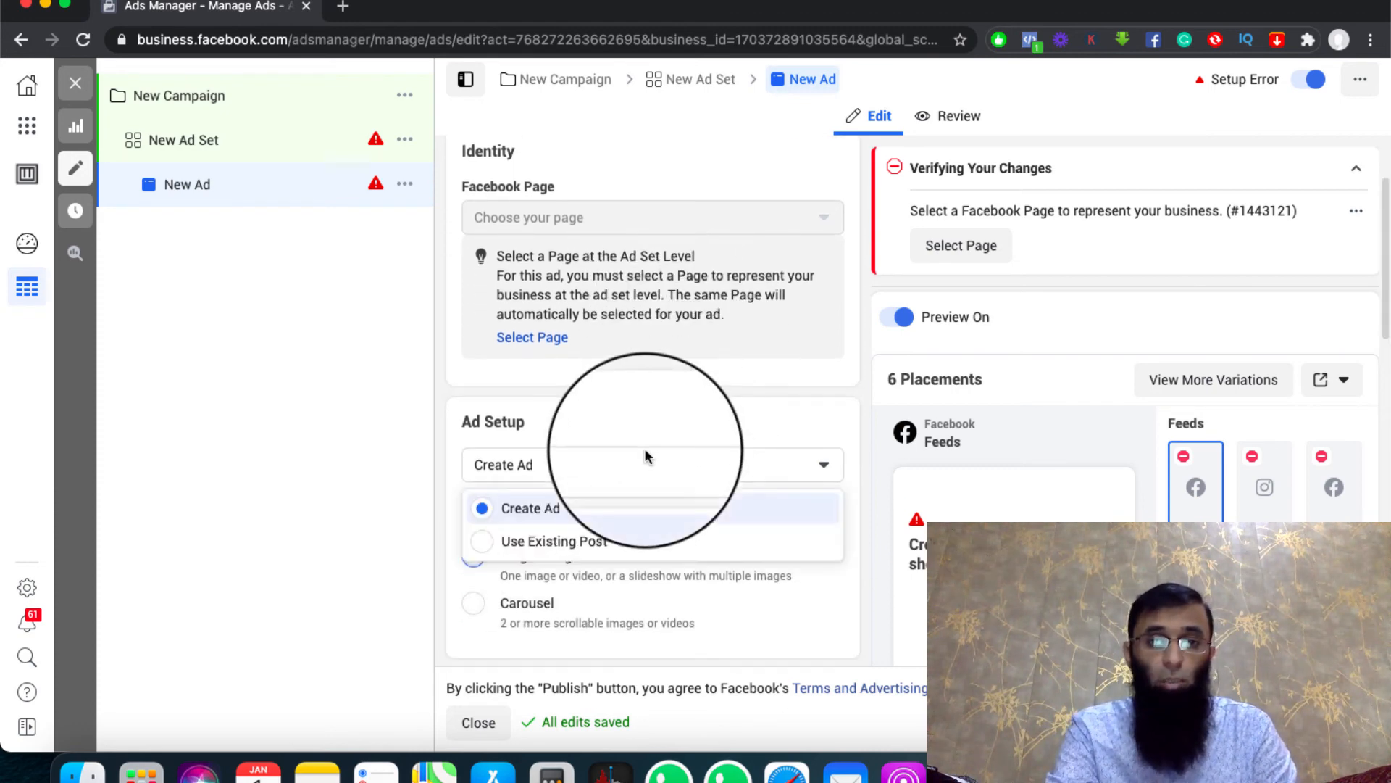
click(558, 556)
scroll(623, 478, down, 3)
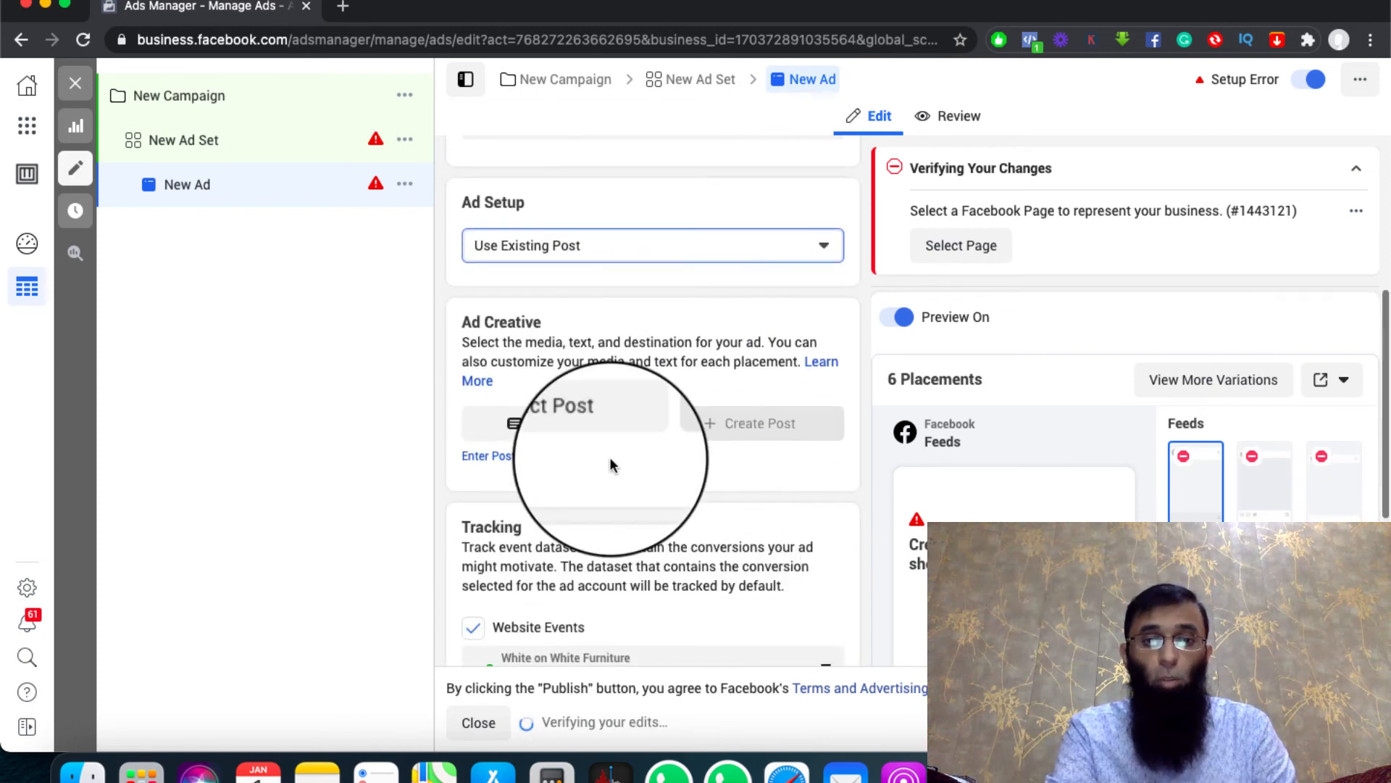